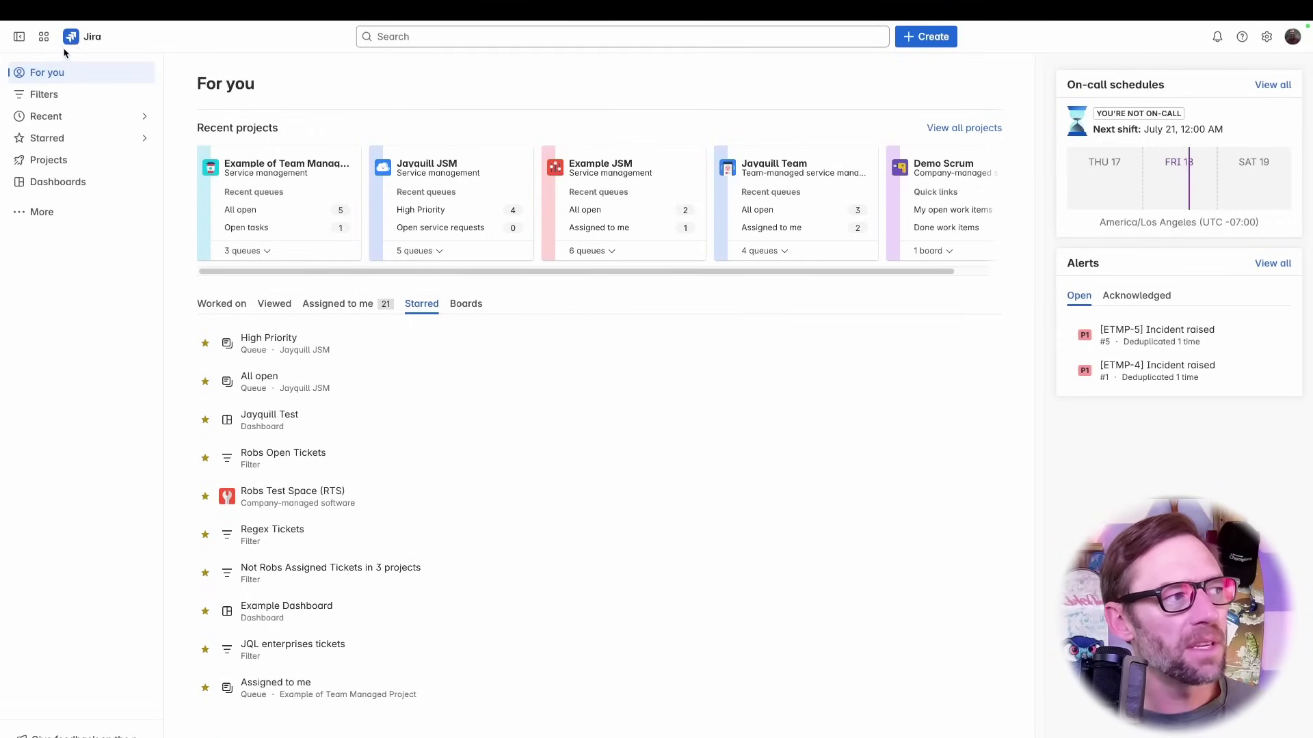
Collapse and re-dock the sidebar, reload For you, and list Worked on then Assigned to me items
left_click(19, 37)
left_click(19, 37)
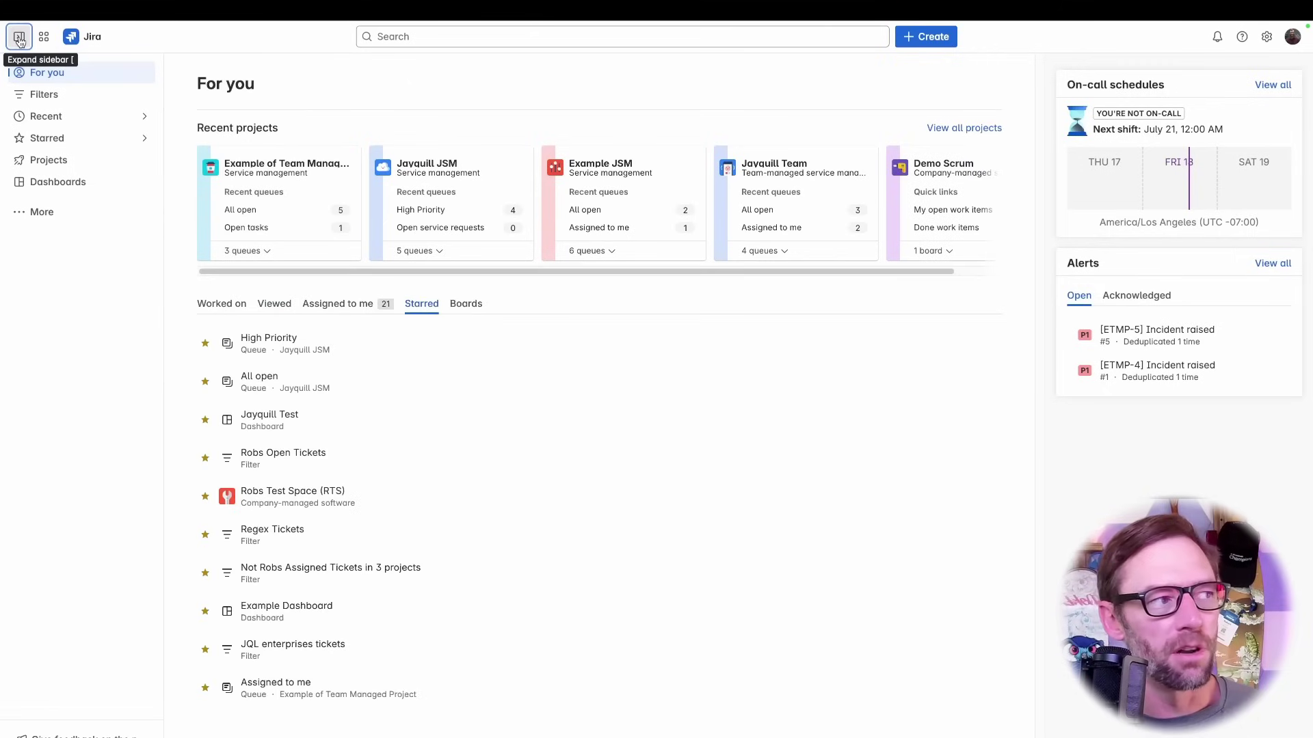
left_click(77, 41)
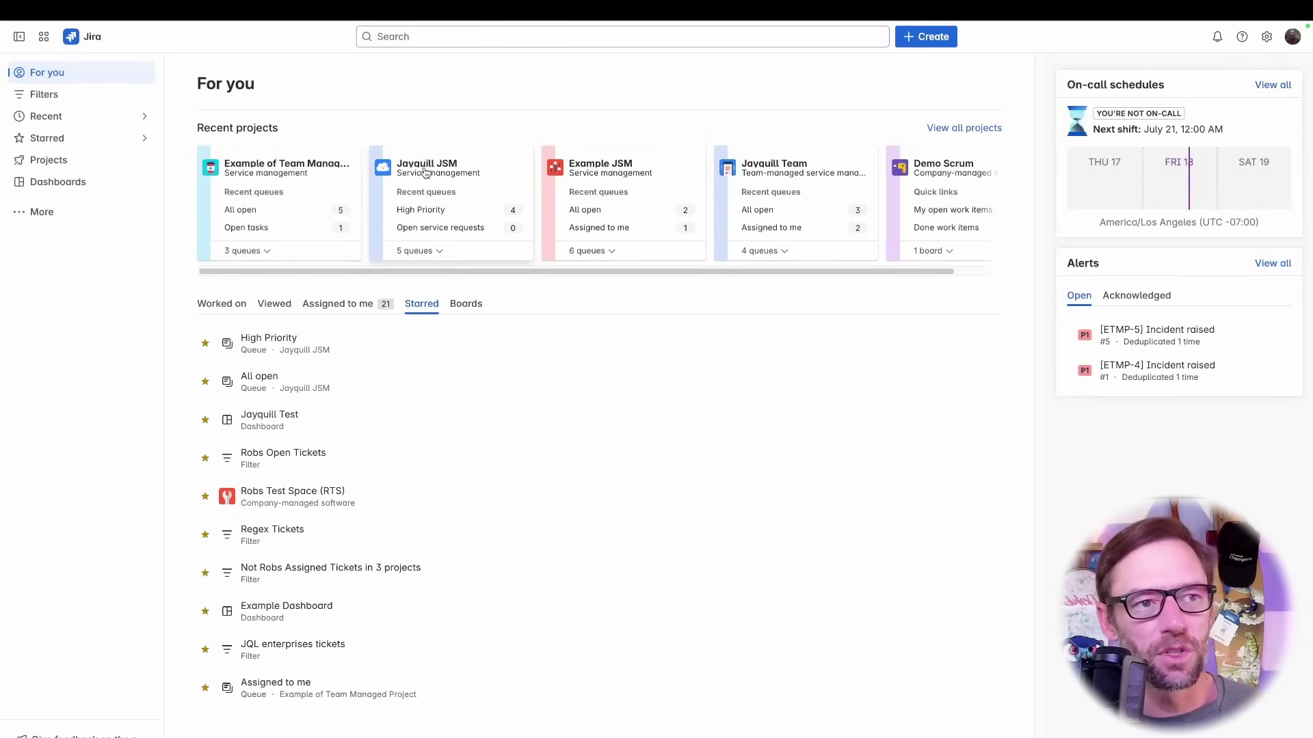
left_click(218, 305)
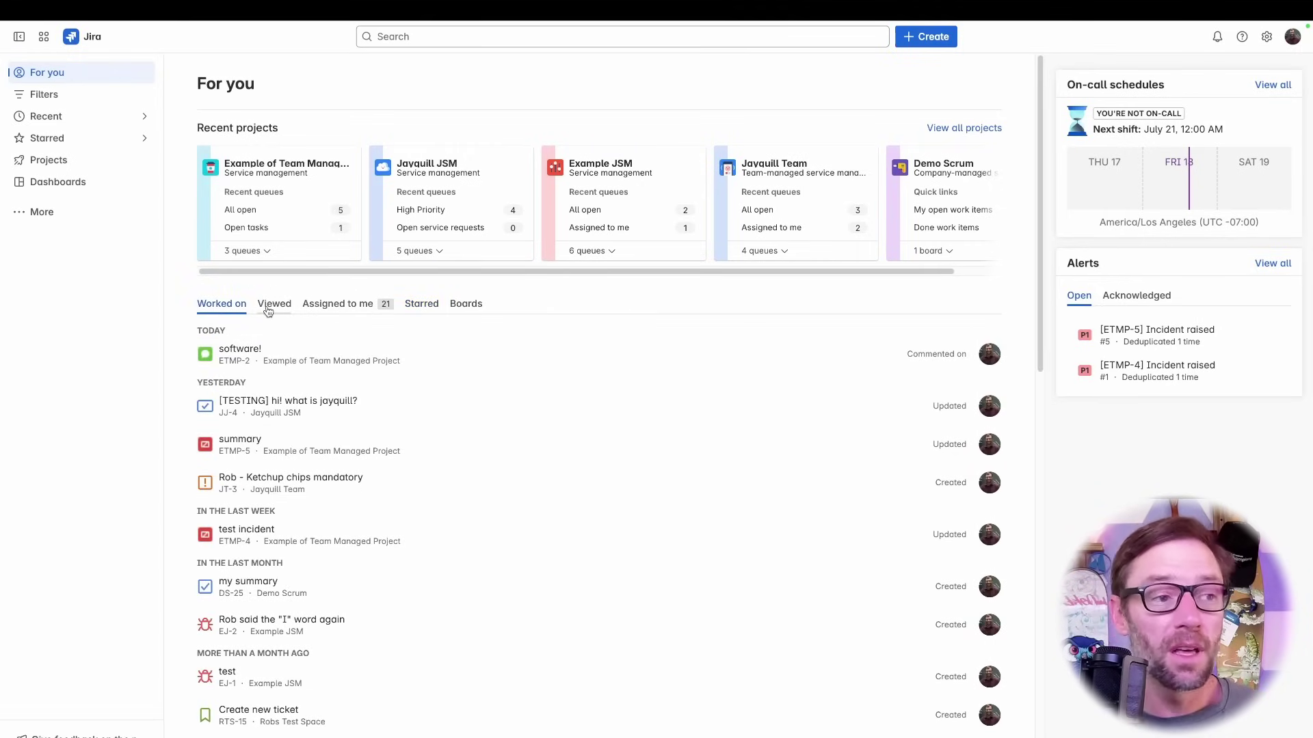
left_click(334, 303)
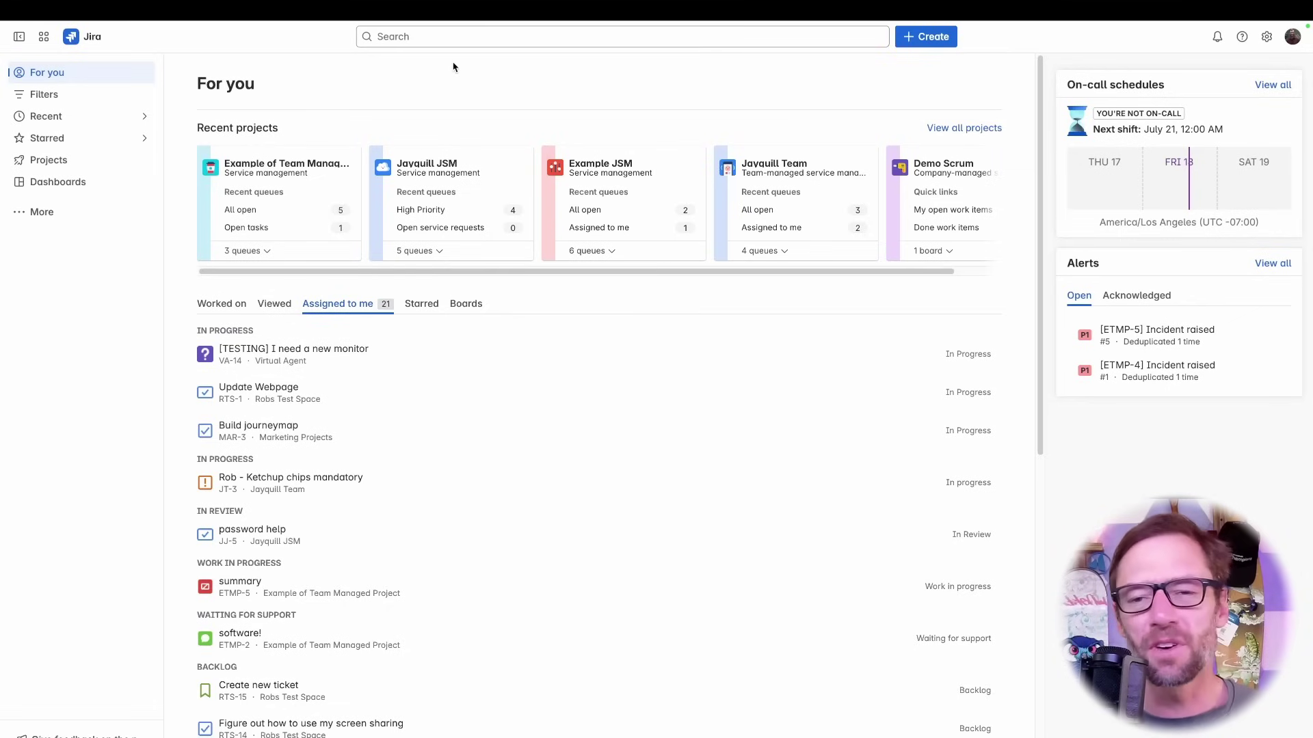
left_click(397, 38)
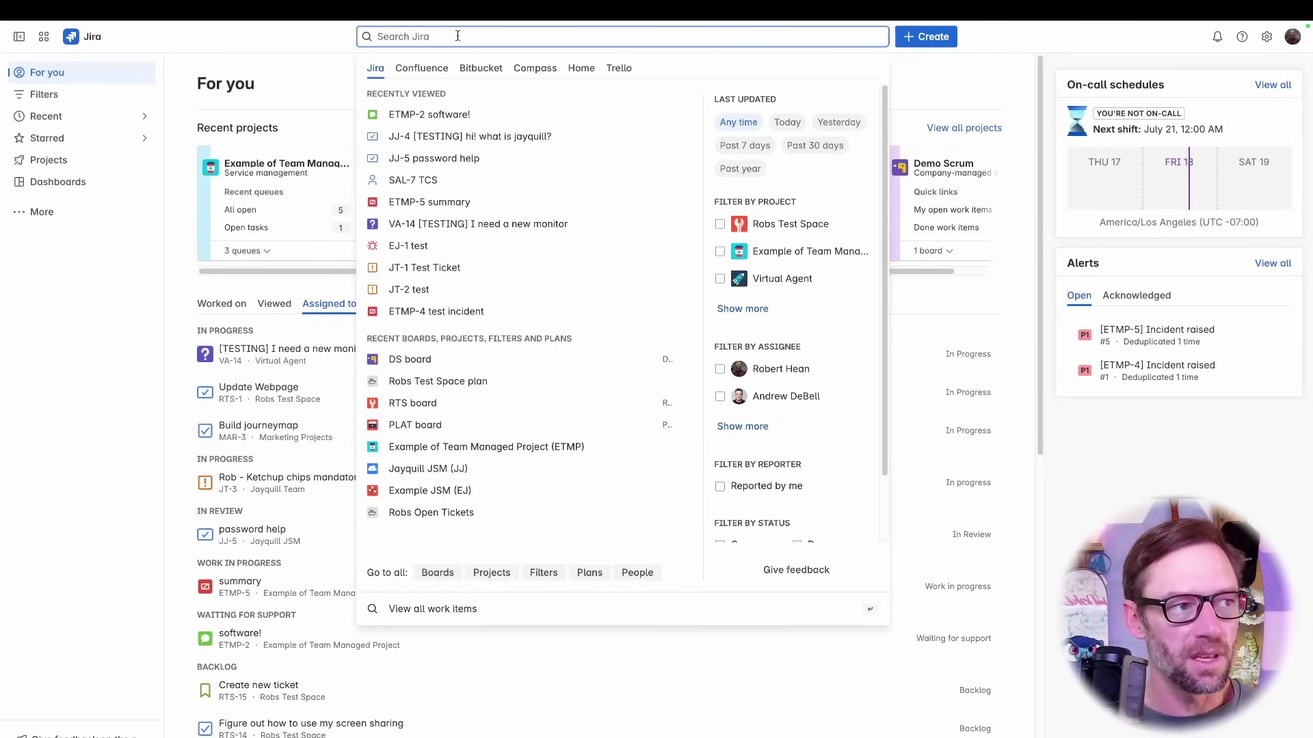
type("software")
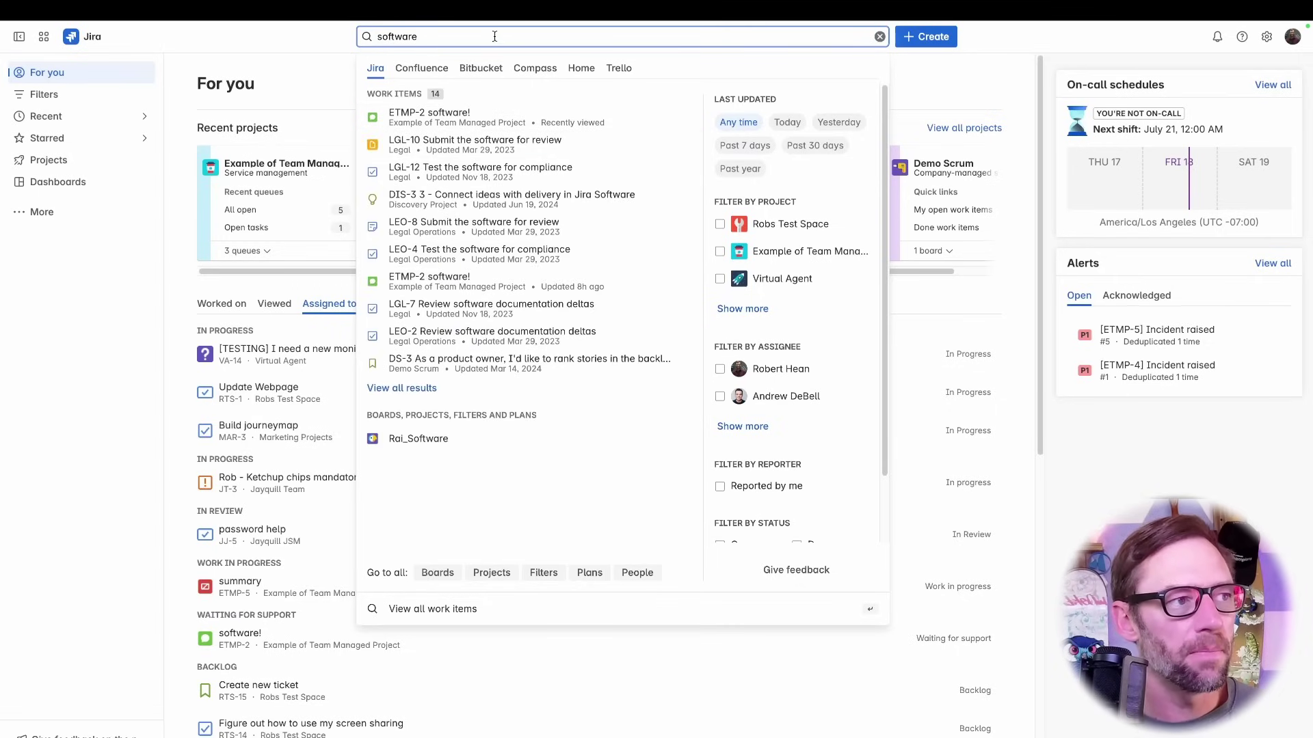
left_click_drag(495, 36, 358, 30)
key("BackSpace")
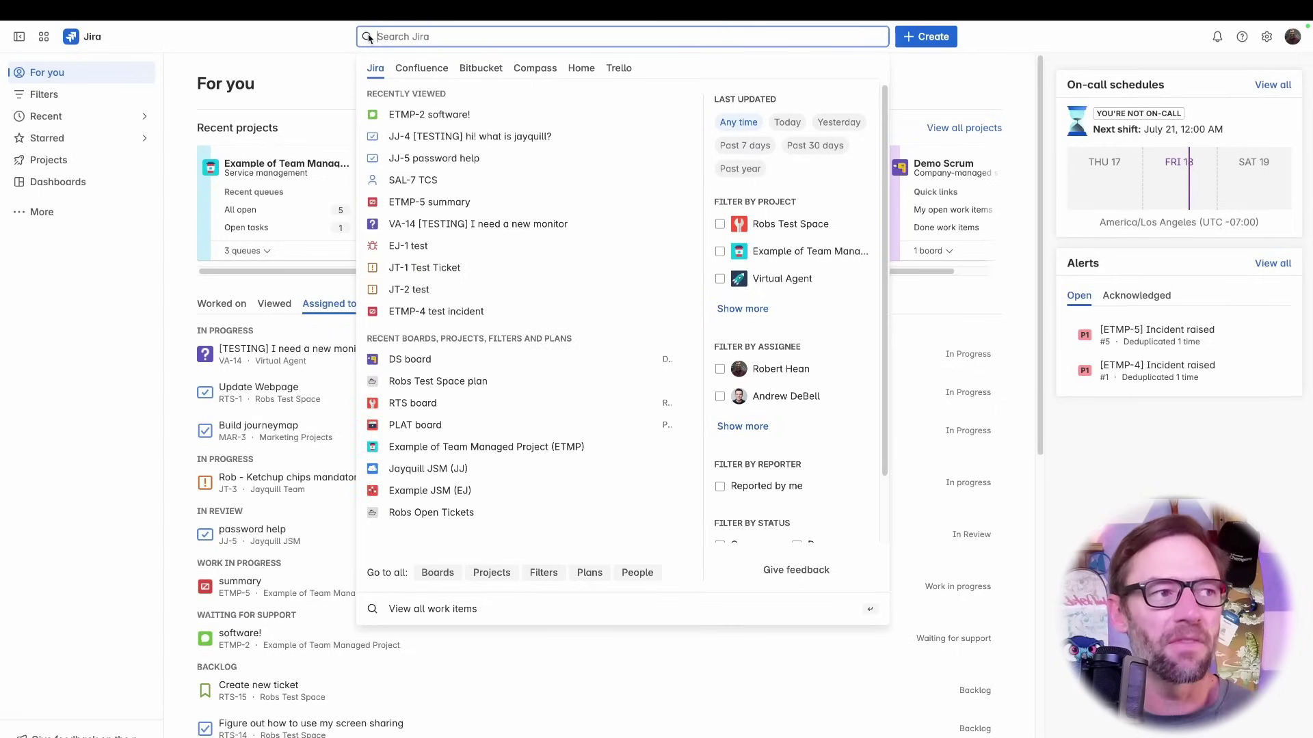
left_click(316, 46)
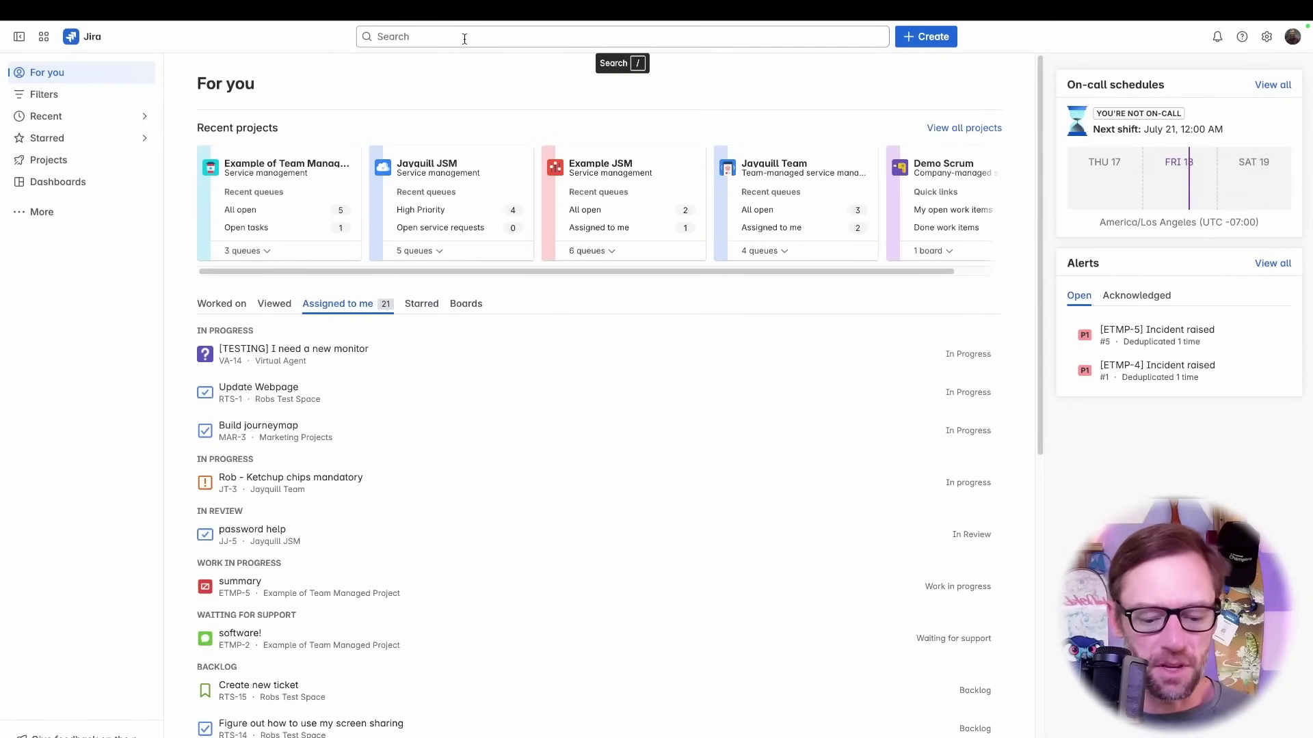
left_click(464, 39)
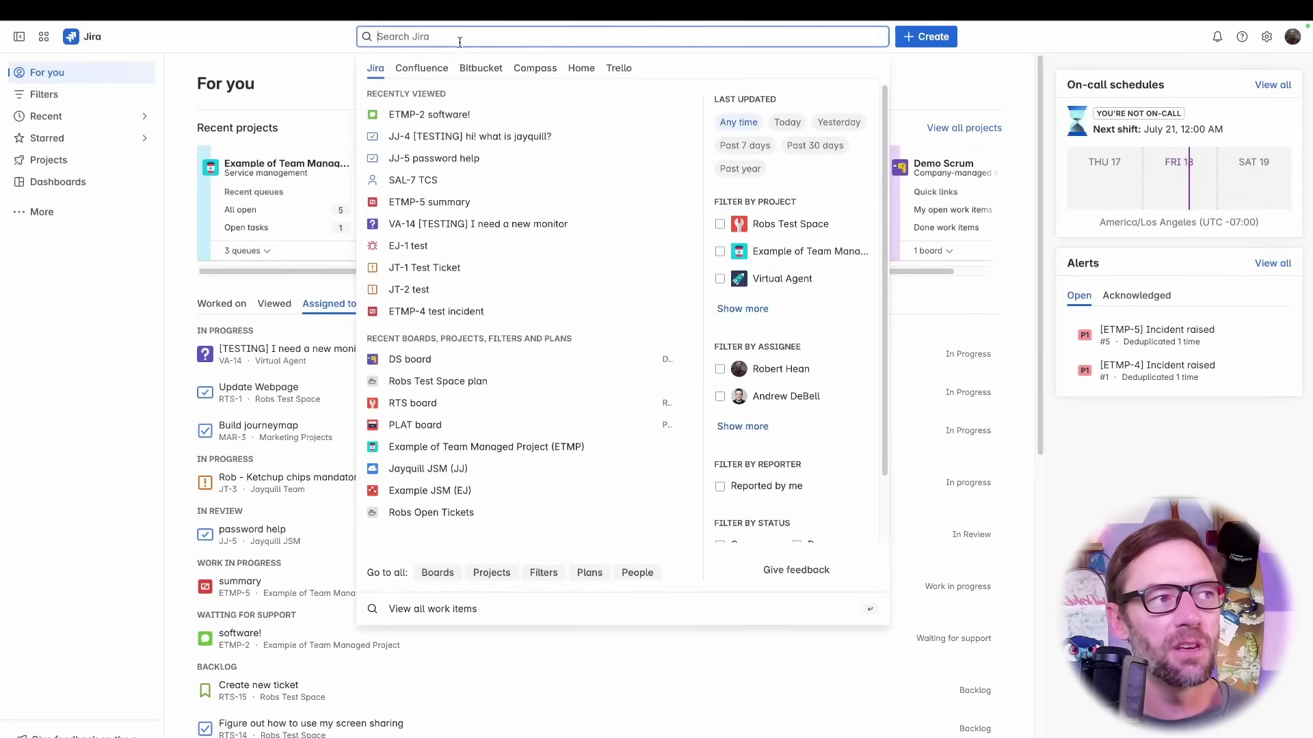
left_click(333, 41)
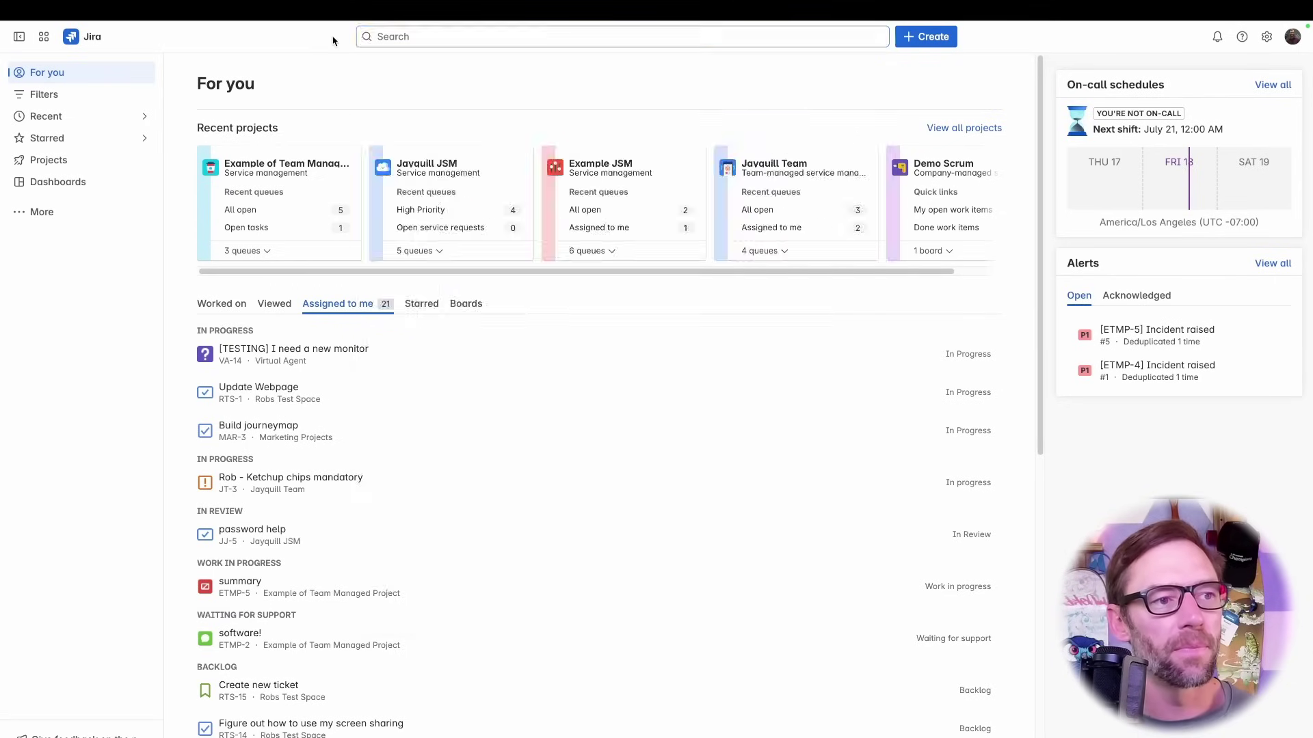
left_click(932, 43)
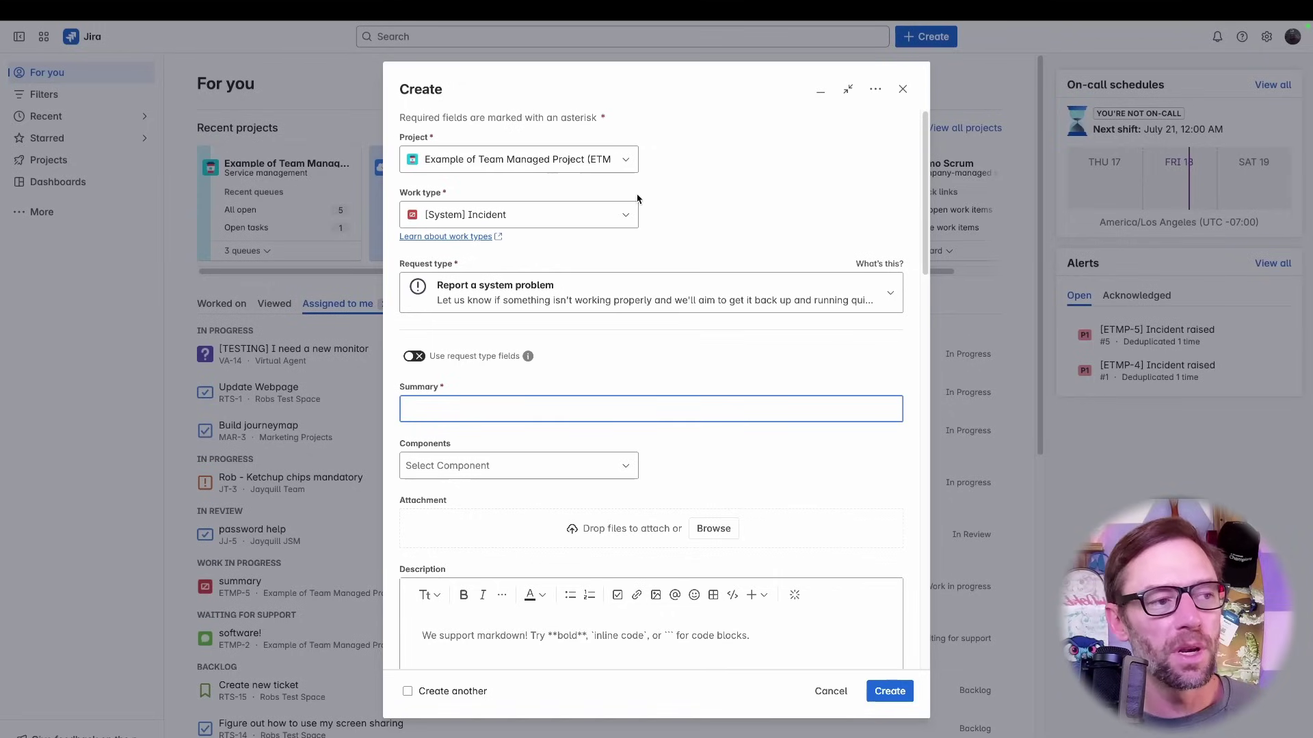
left_click(902, 89)
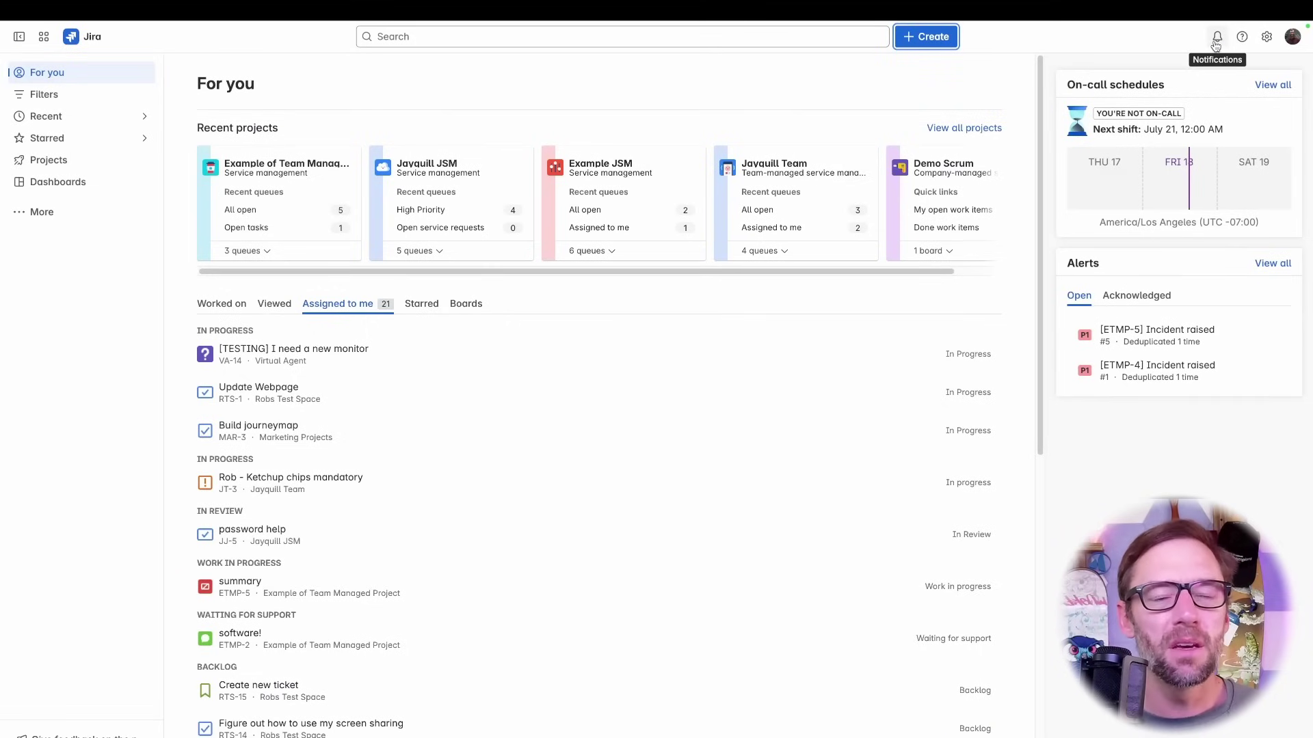
left_click(1216, 39)
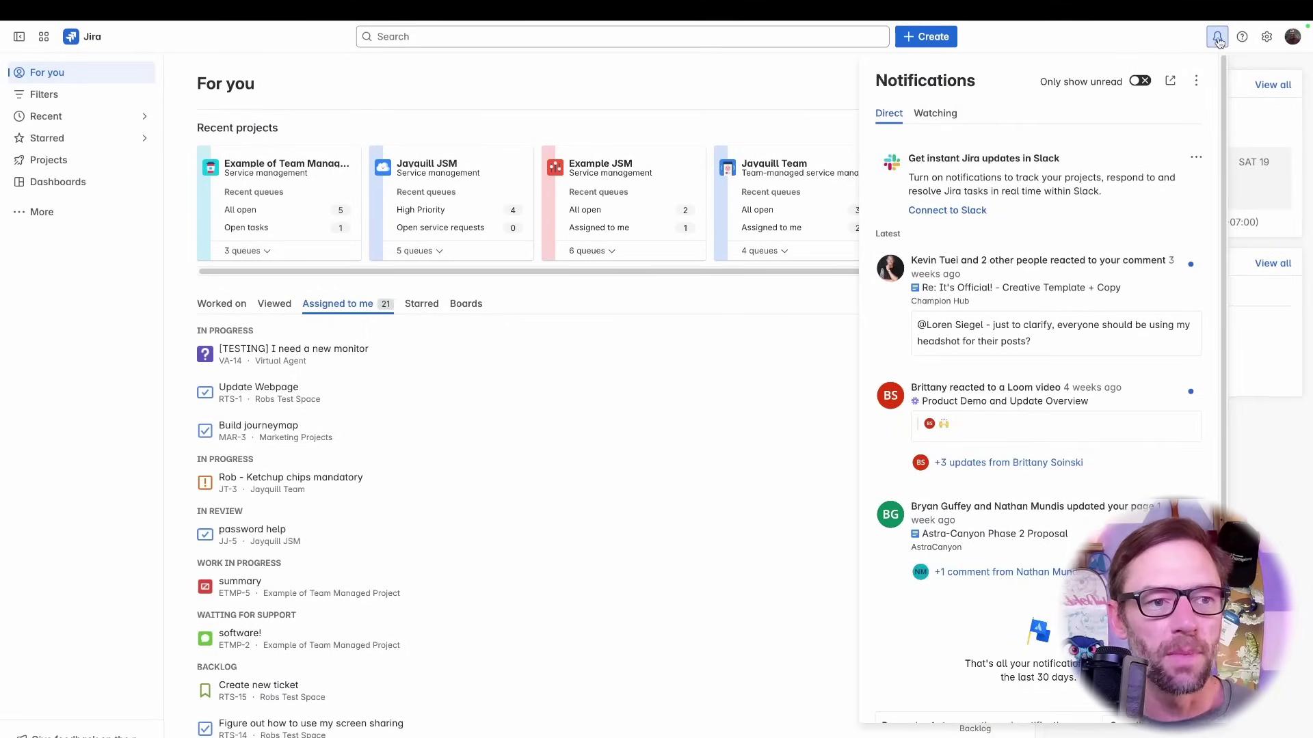
left_click(1217, 39)
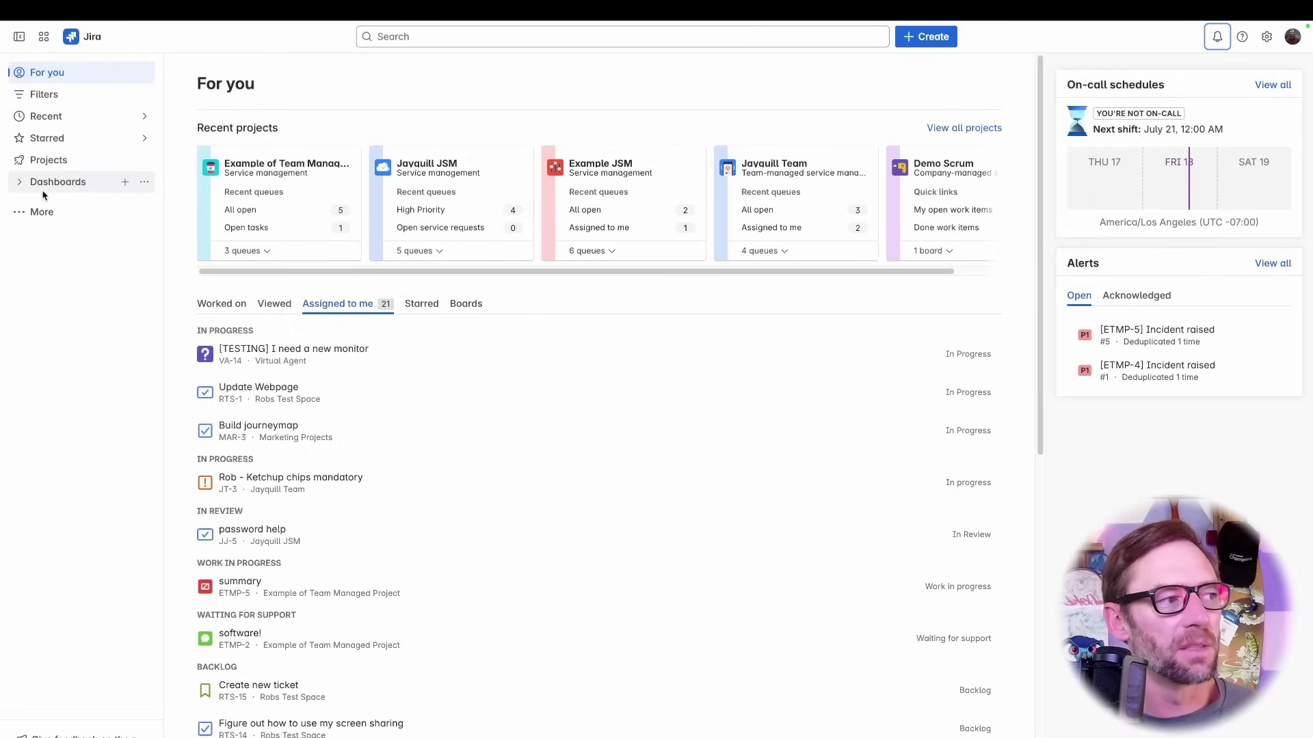
Customize the sidebar, toggling Apps on and off and reordering Starred, then save
left_click(41, 211)
left_click(66, 390)
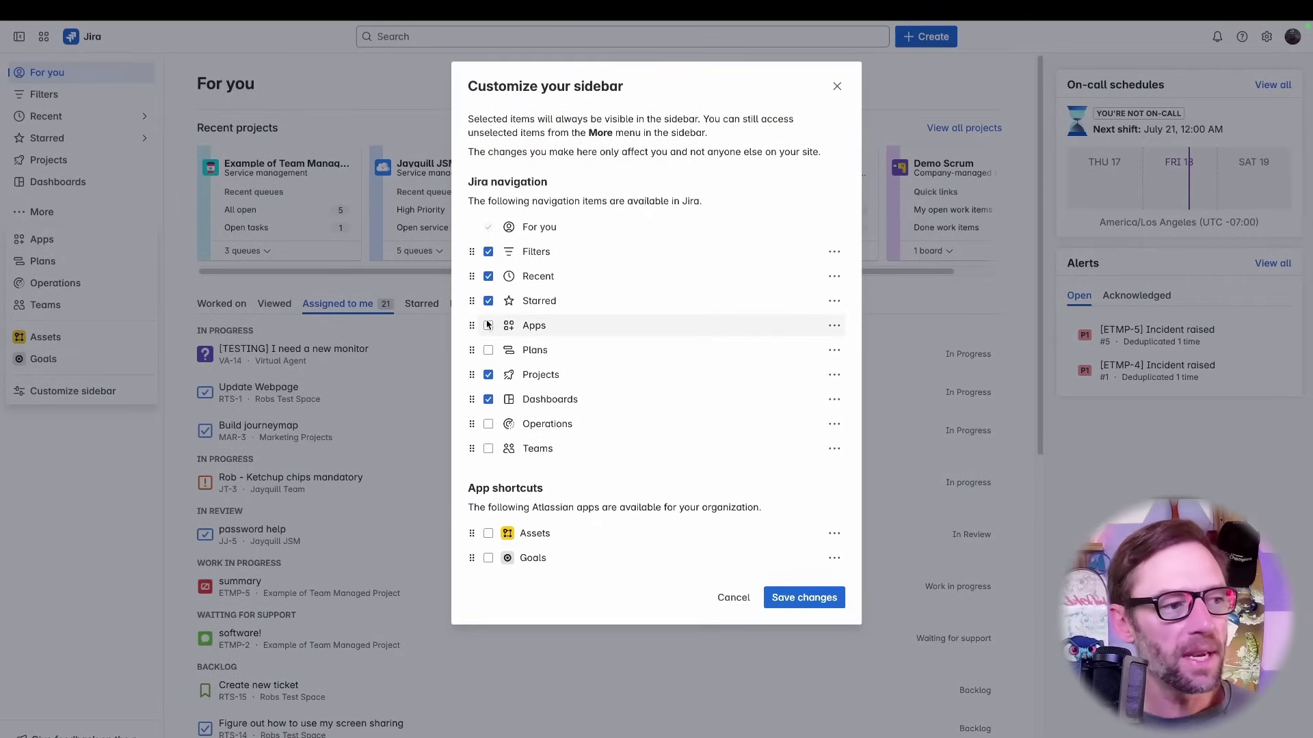
left_click(488, 327)
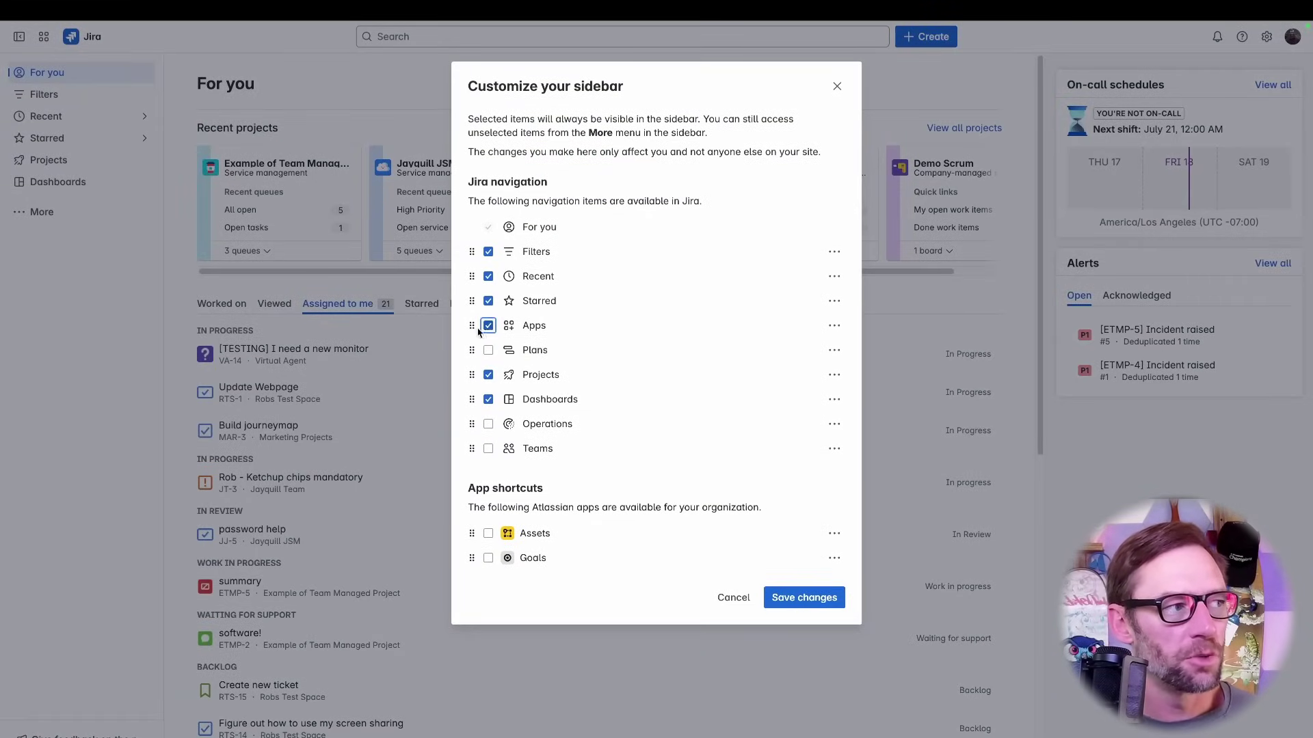
left_click(487, 331)
left_click(487, 302)
left_click(488, 302)
left_click(472, 313)
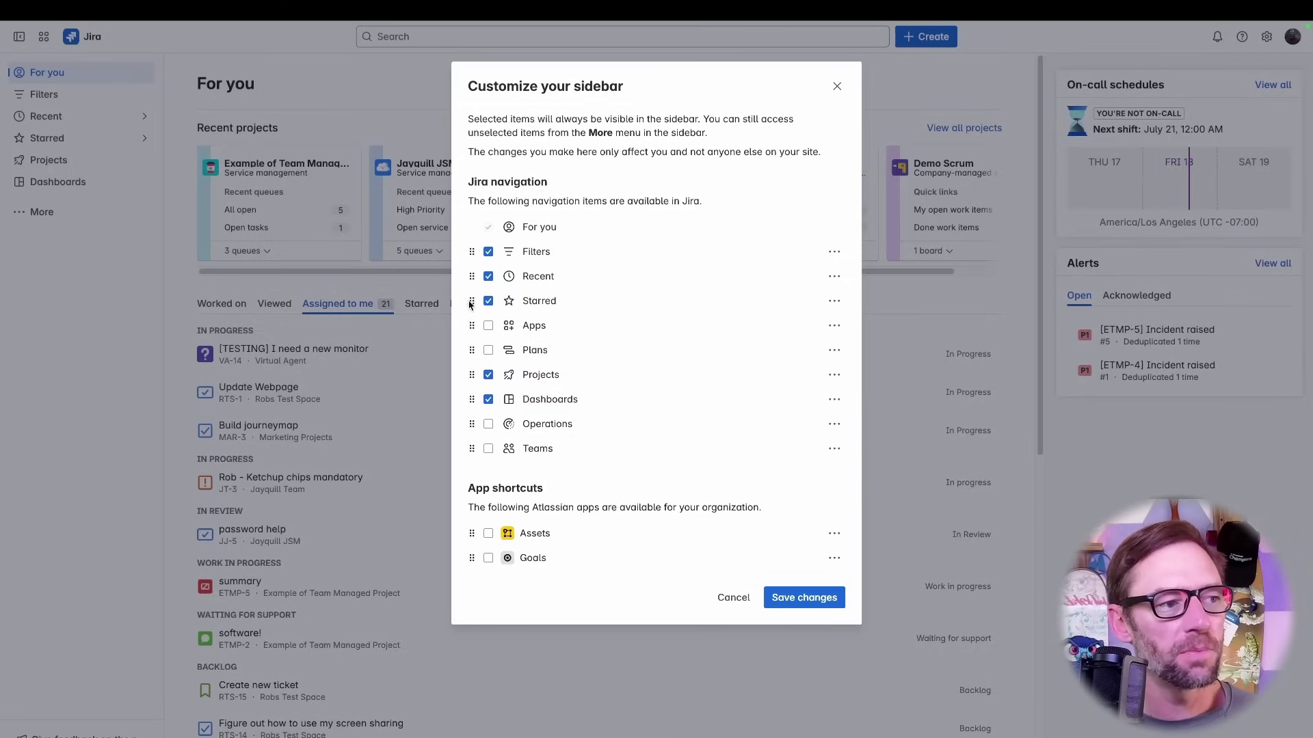
mouse_move(471, 305)
left_mouse_down()
mouse_move(481, 297)
mouse_move(487, 314)
left_mouse_up()
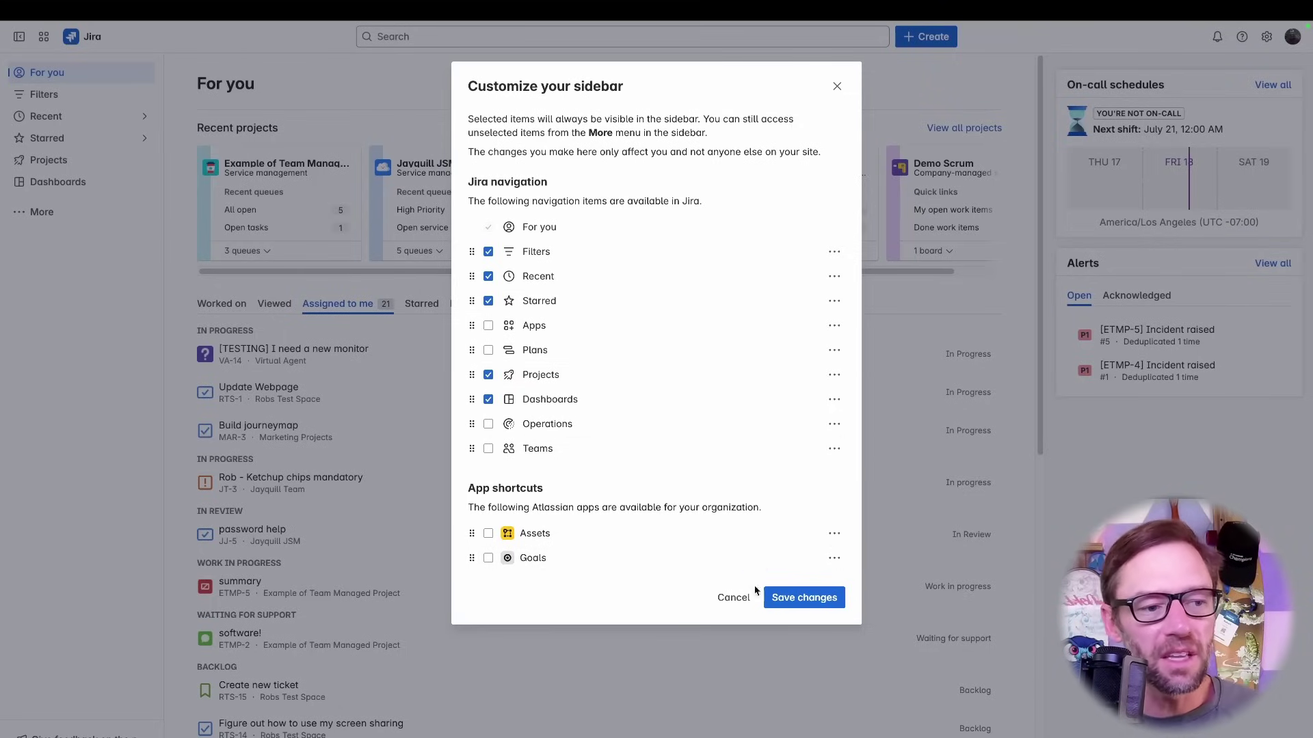
left_click(799, 599)
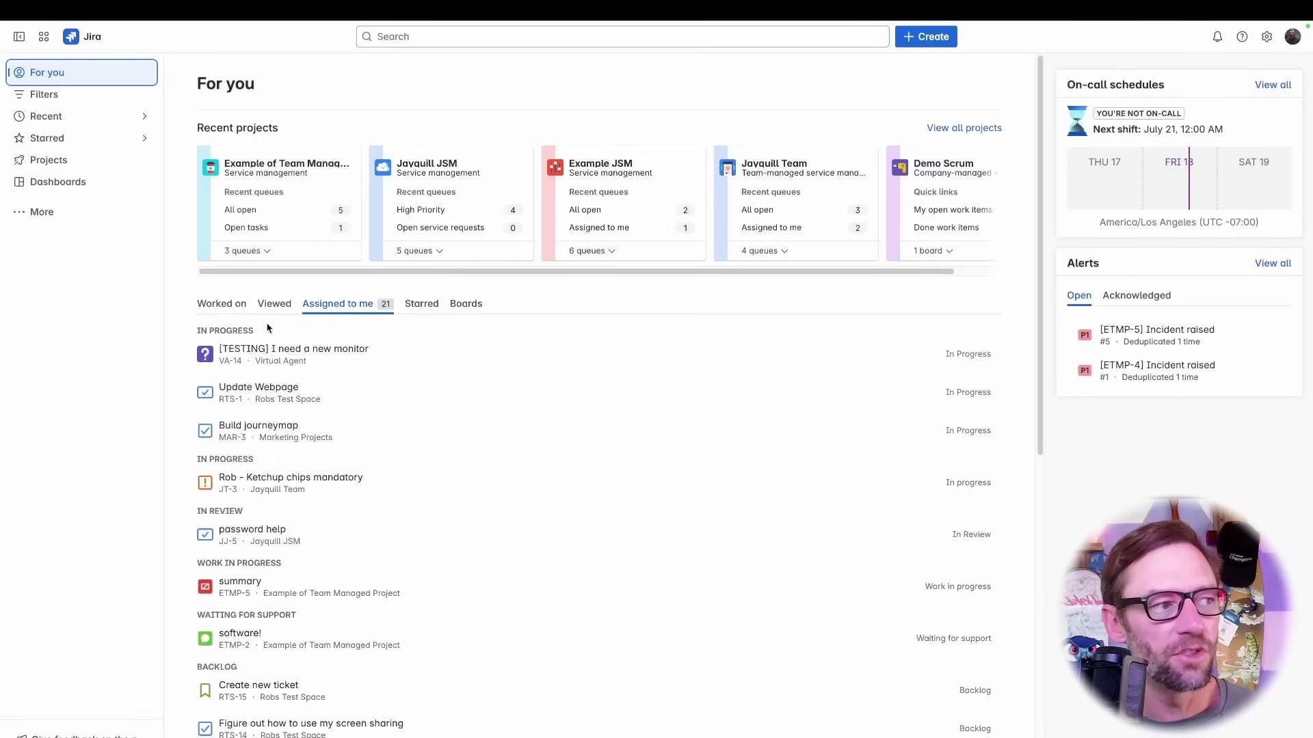
Expand Projects and star Example of Team Managed Project from its actions menu
left_click(51, 212)
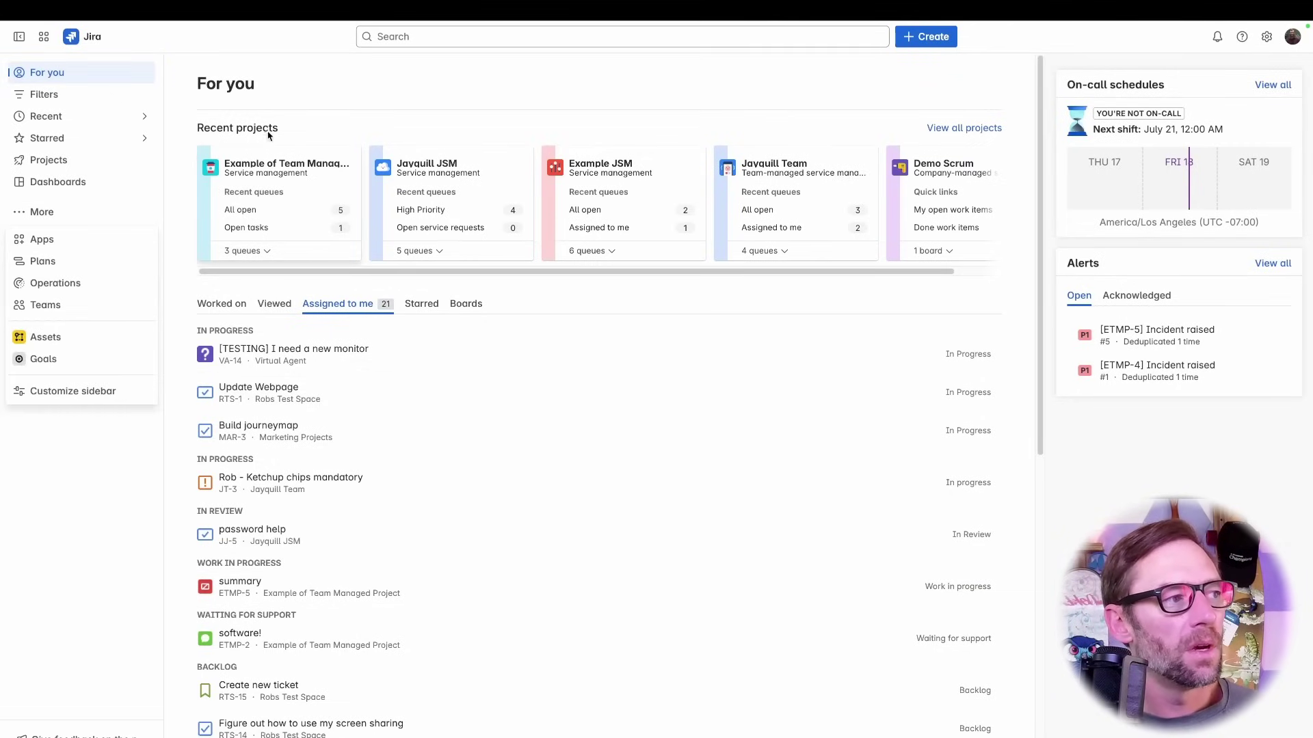
left_click(284, 75)
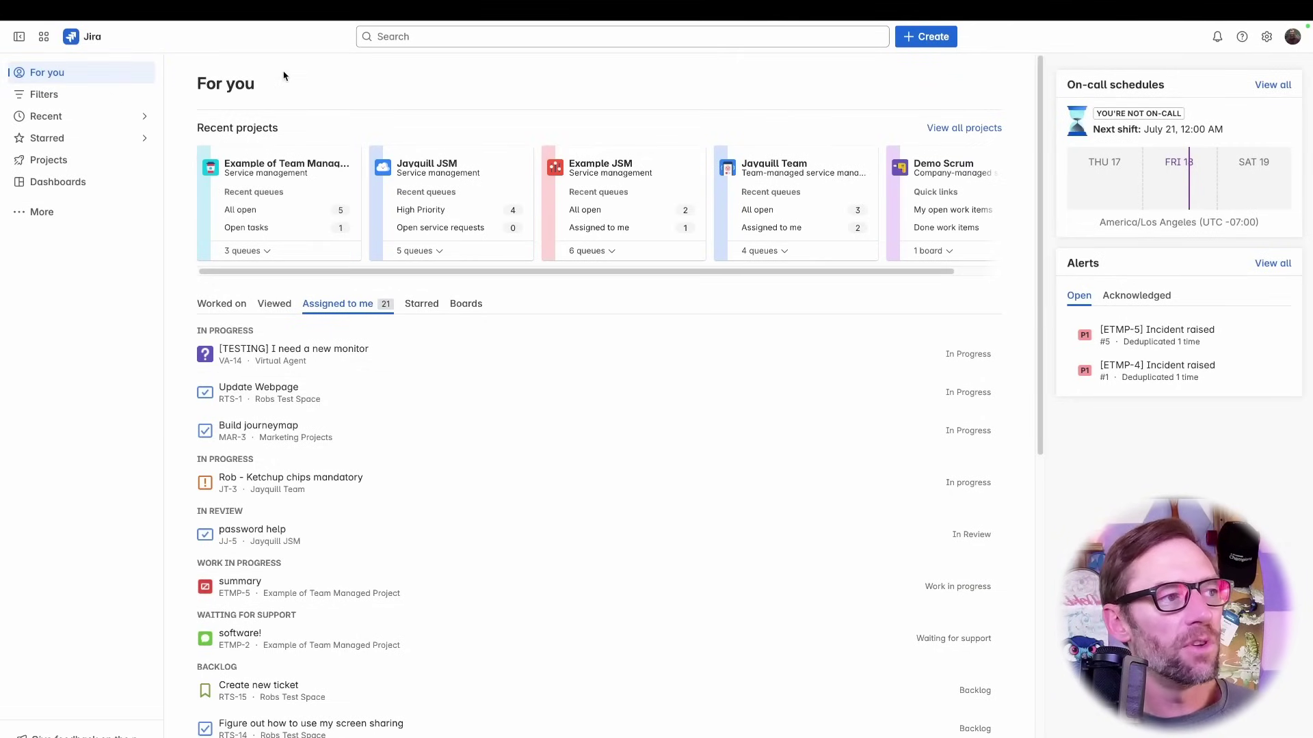
left_click(56, 162)
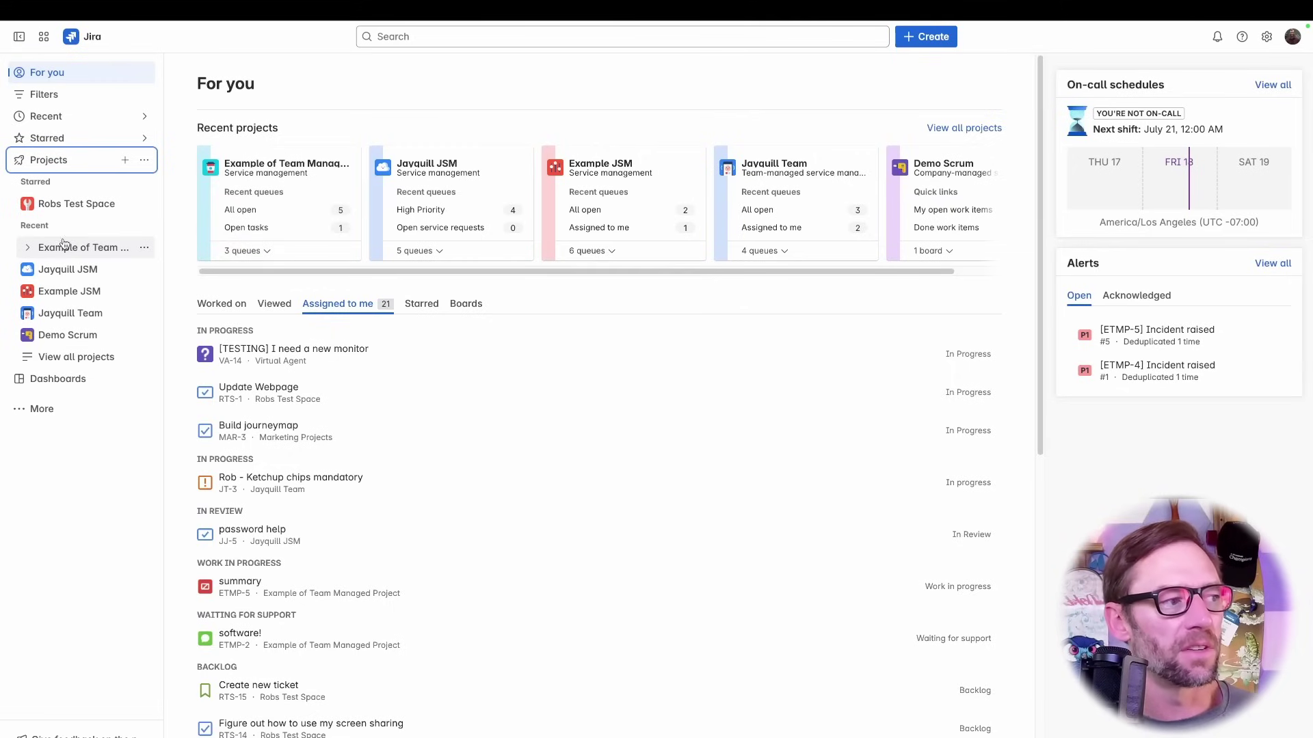
left_click(145, 249)
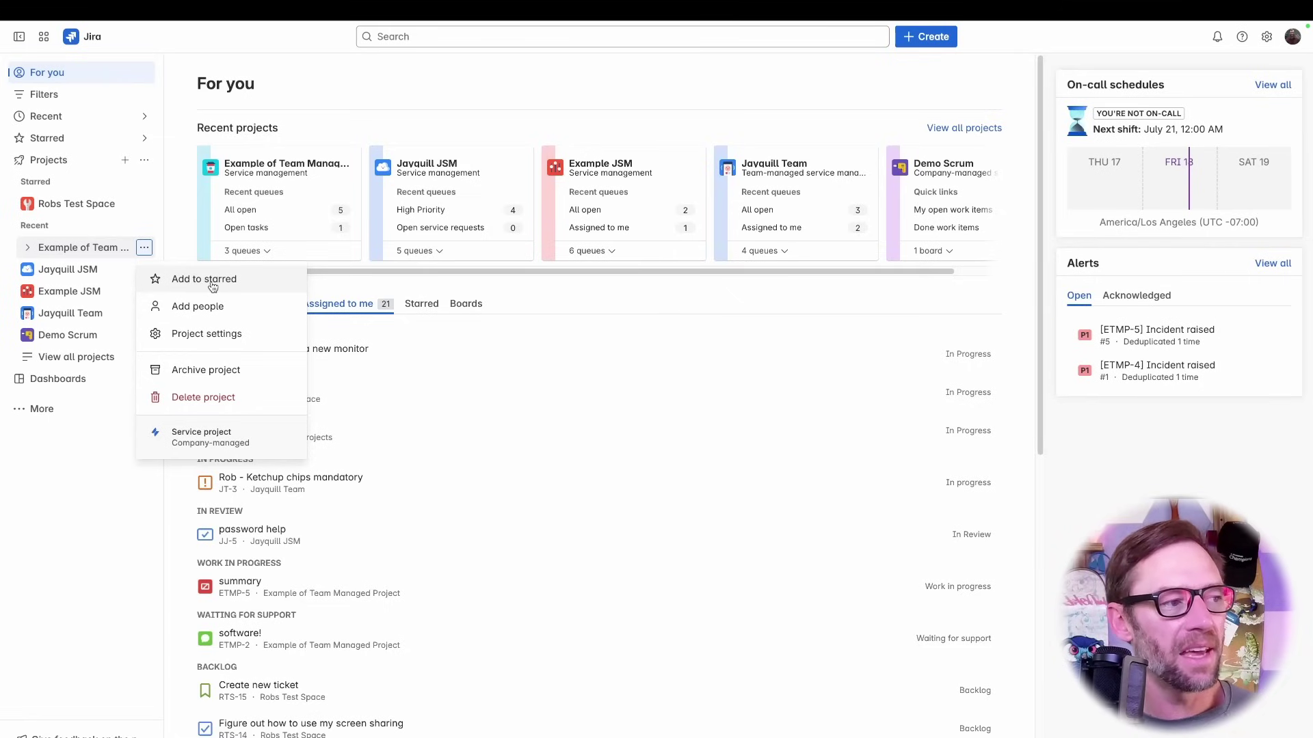
left_click(213, 287)
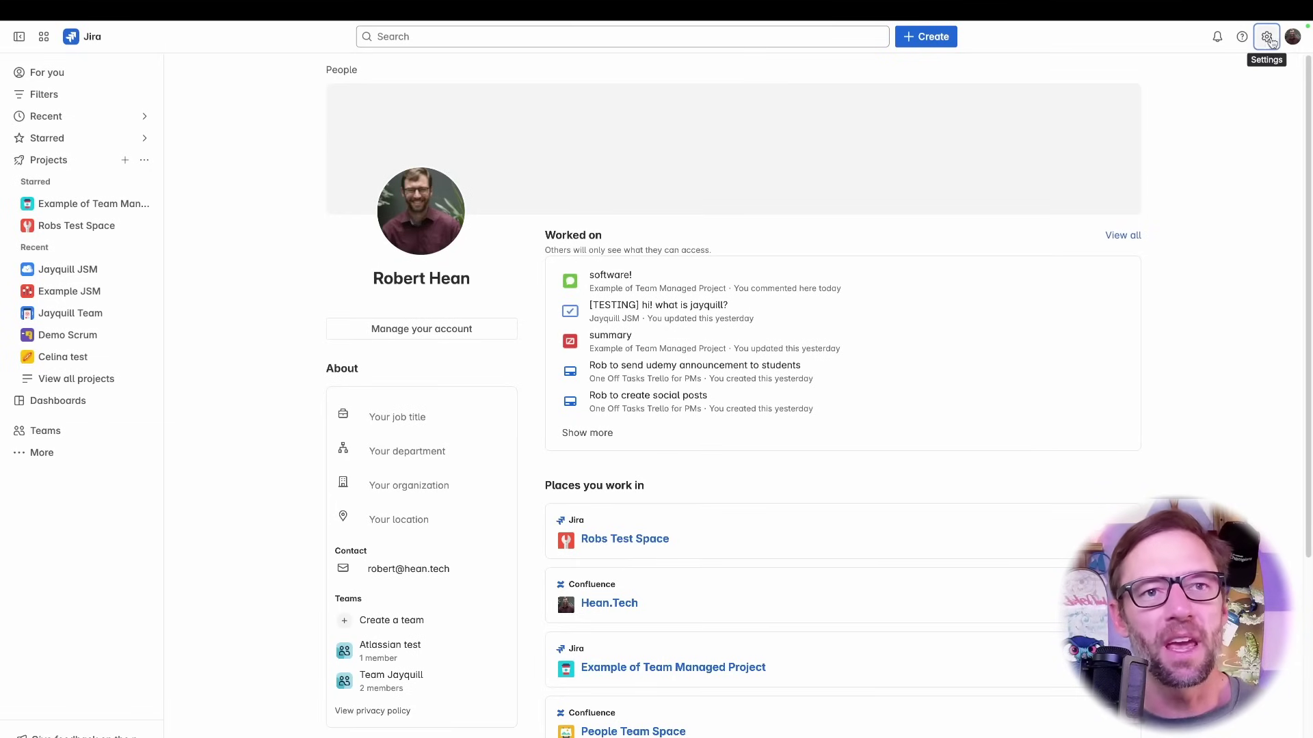
Browse the personal notification settings from the settings gear
left_click(1266, 40)
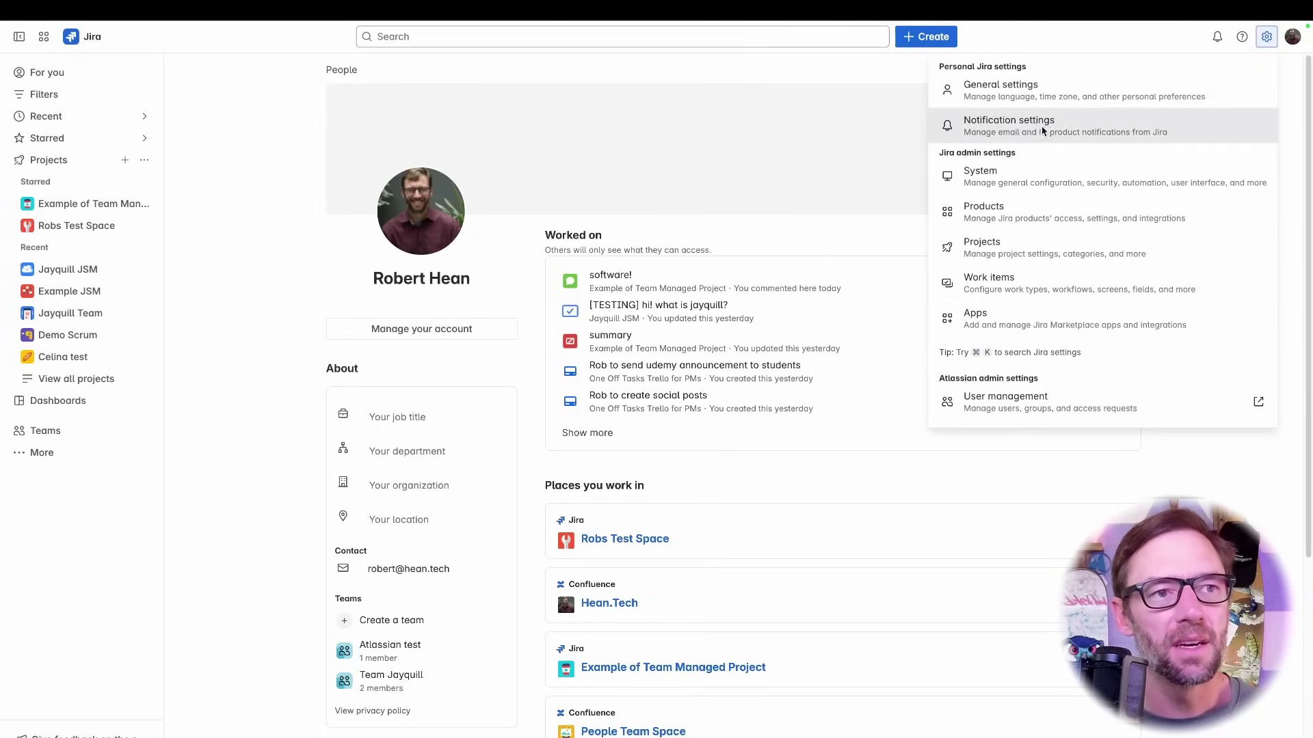
left_click(1026, 134)
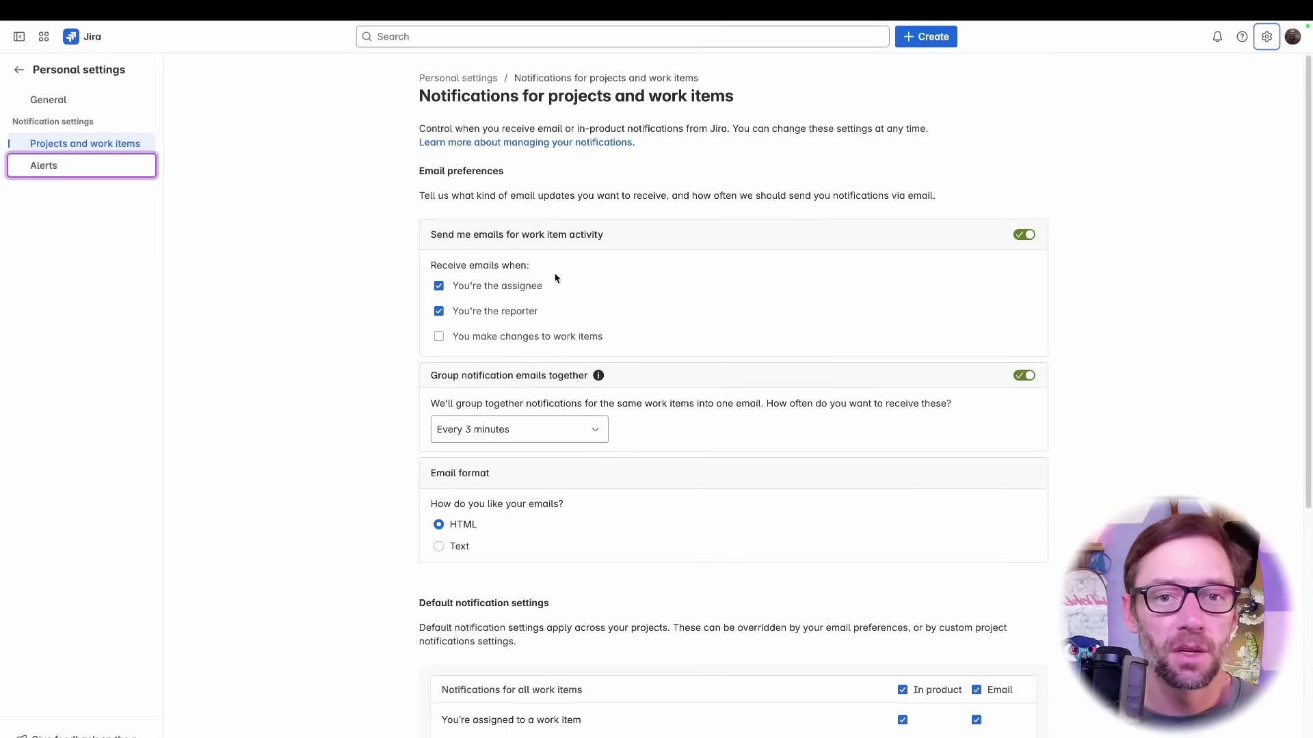
scroll(553, 285, "down", 1)
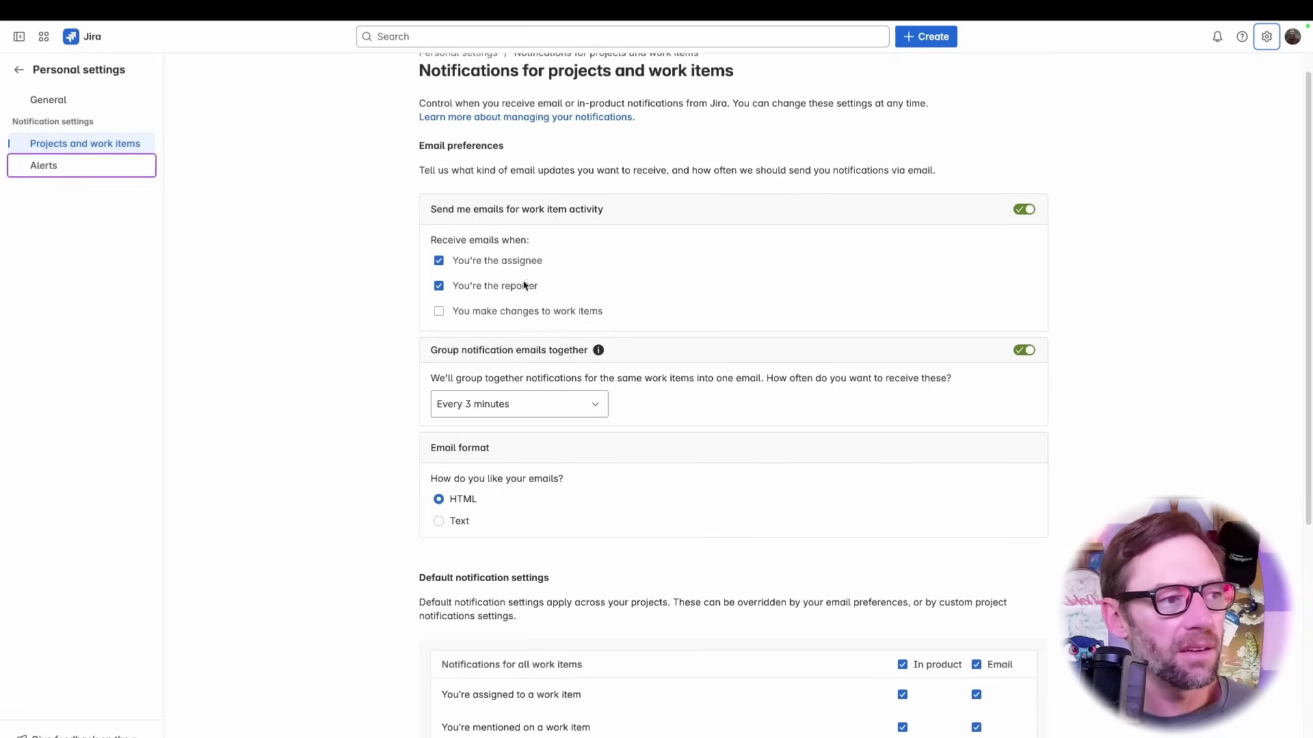
scroll(478, 321, "down", 5)
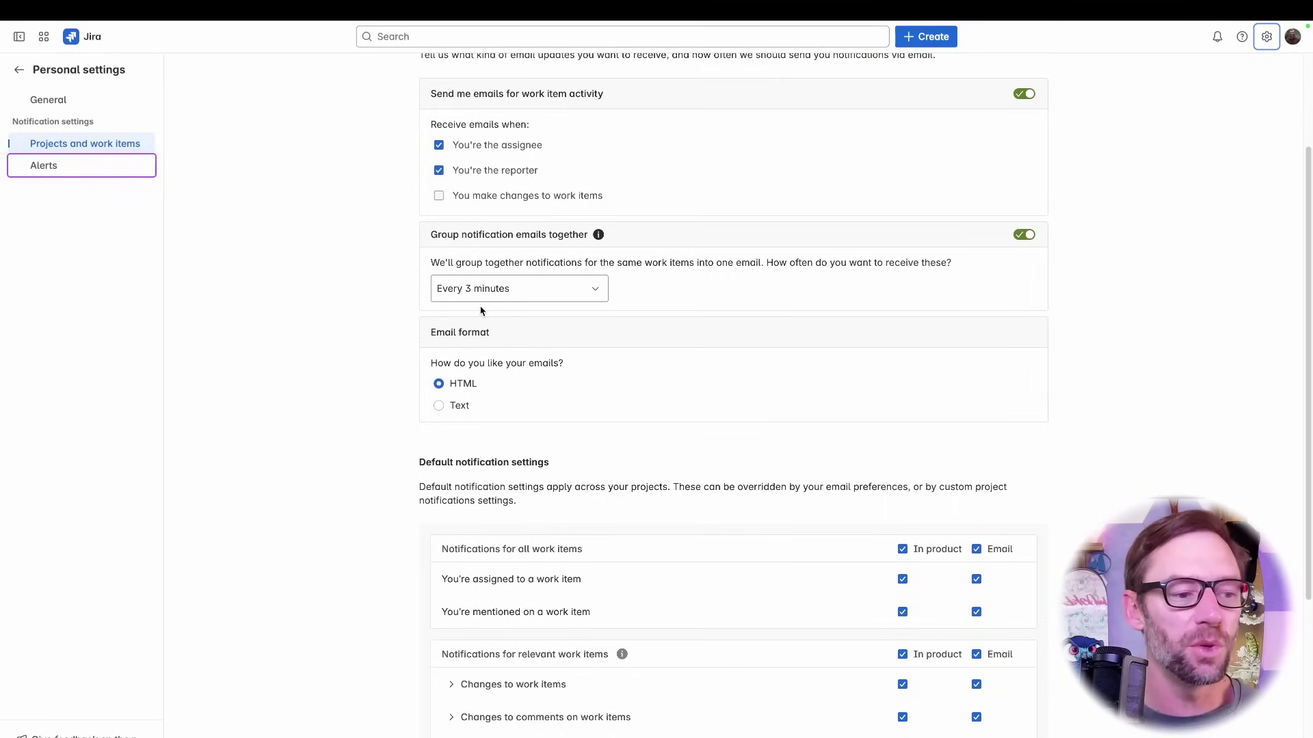
scroll(481, 311, "down", 5)
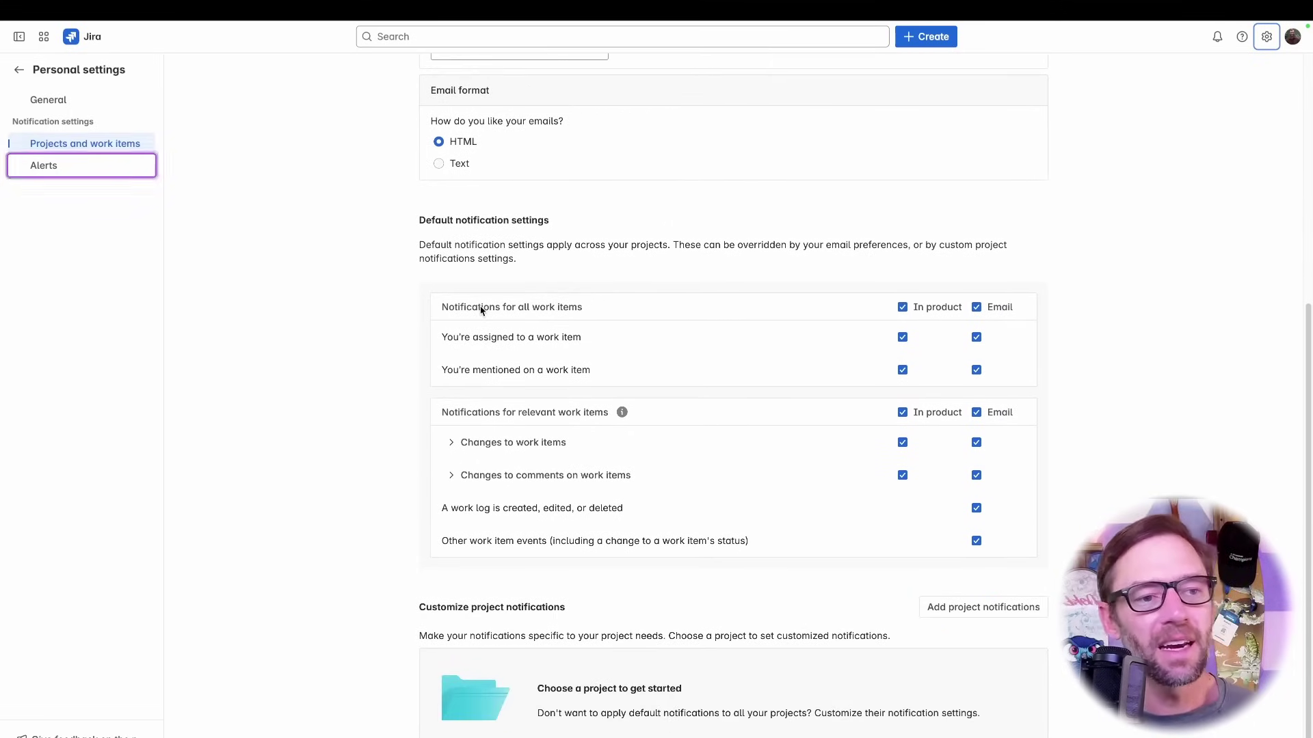
scroll(525, 409, "up", 10)
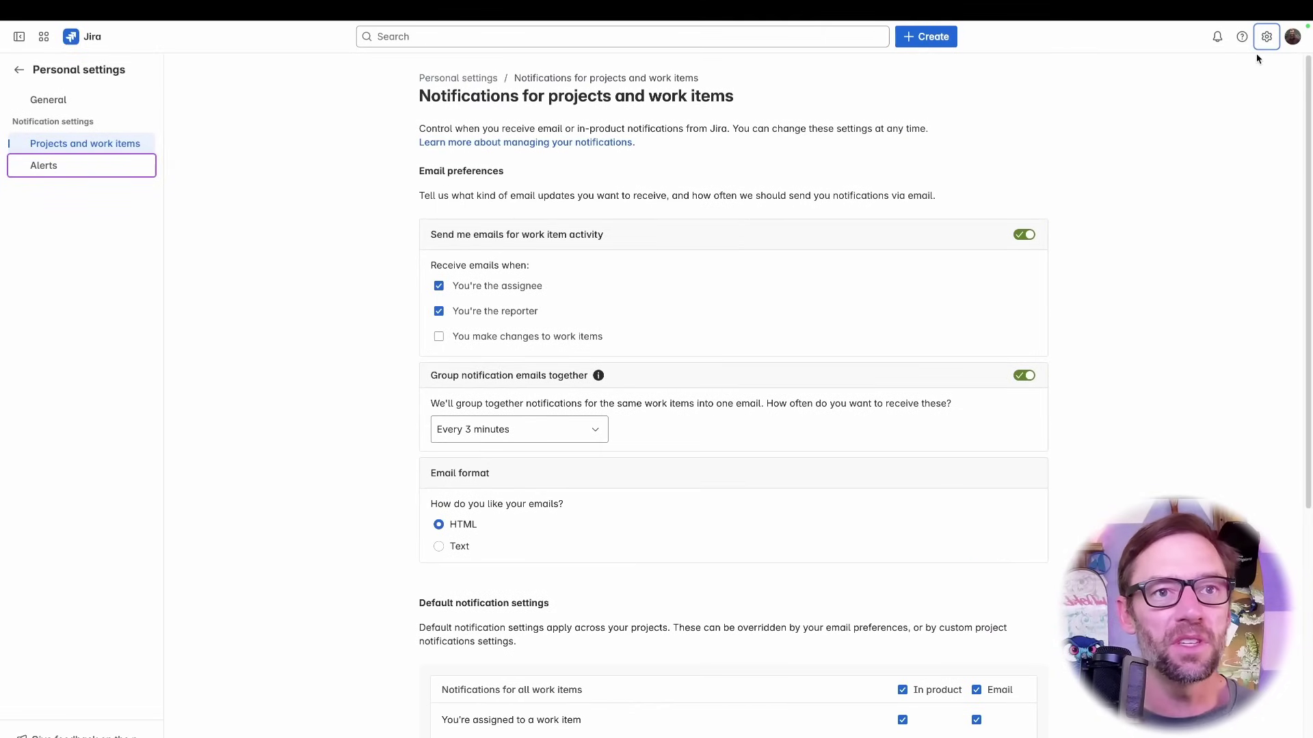
In General settings, switch the theme to Dark and back to Light, keeping Your work as homepage
left_click(1266, 36)
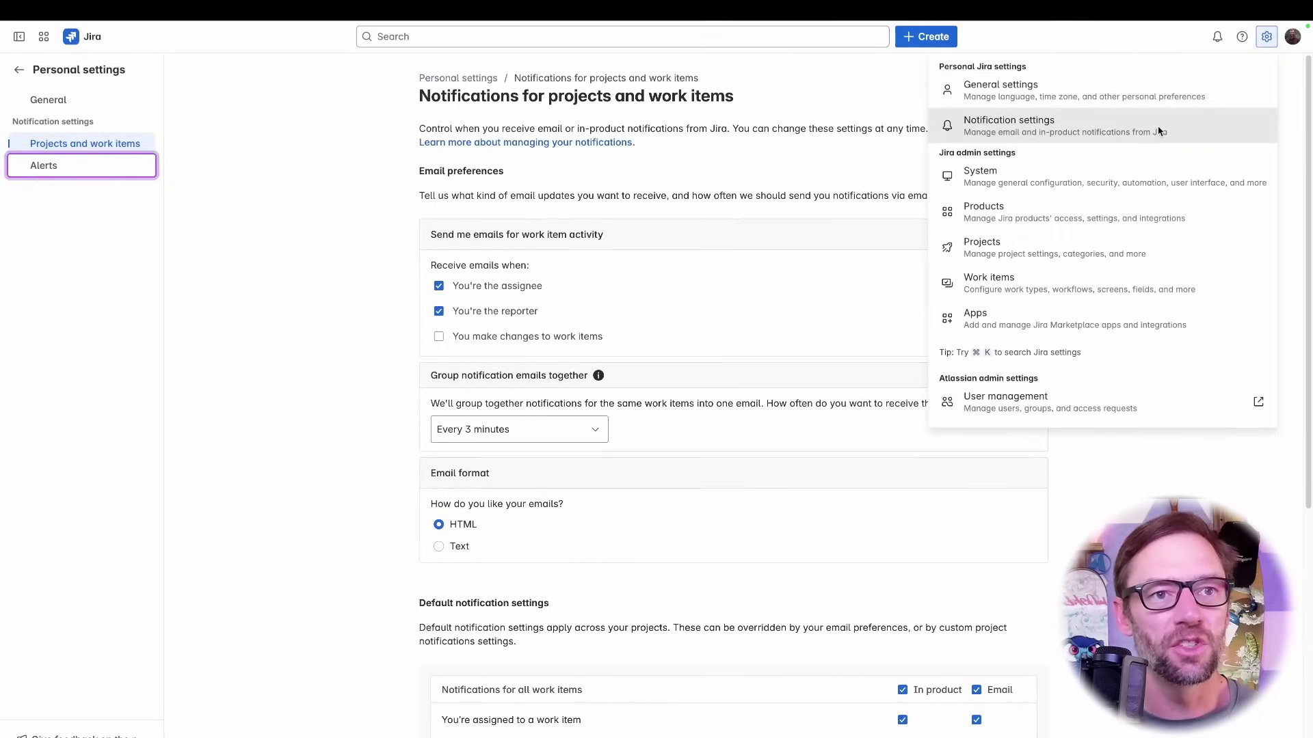
left_click(1108, 99)
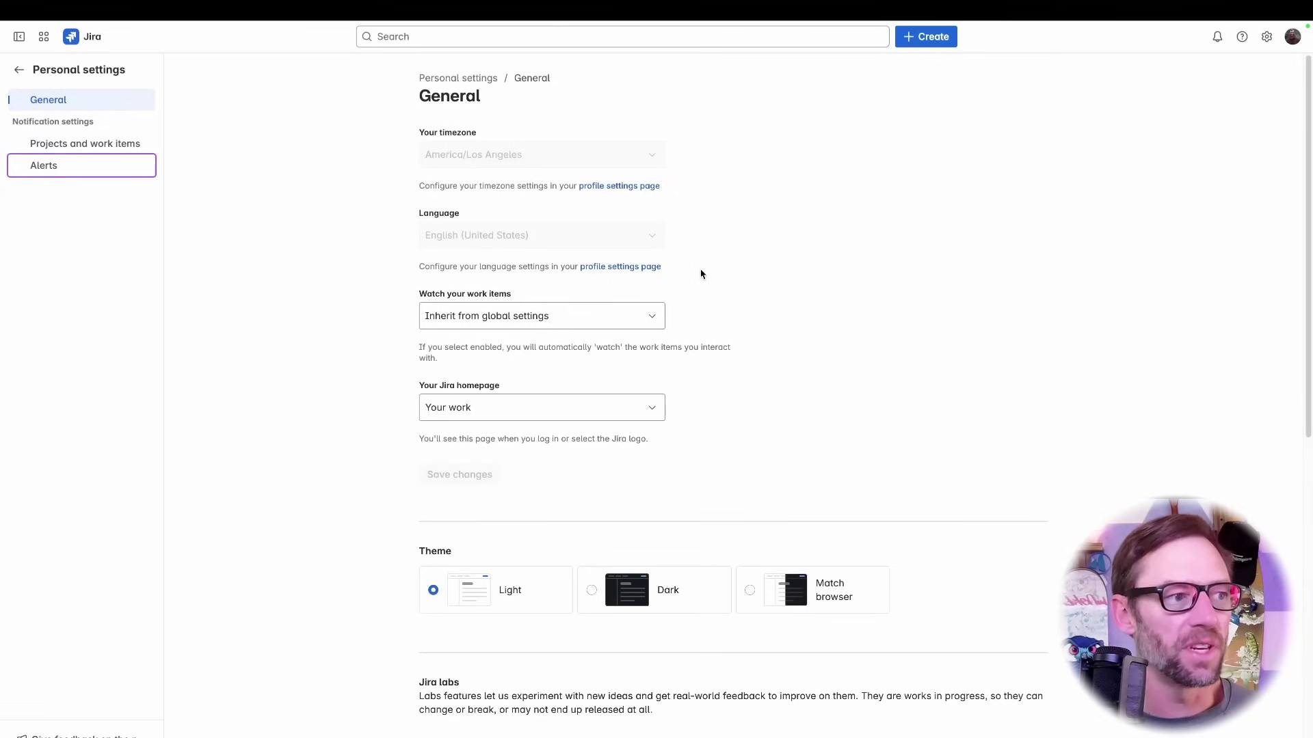
scroll(700, 274, "down", 2)
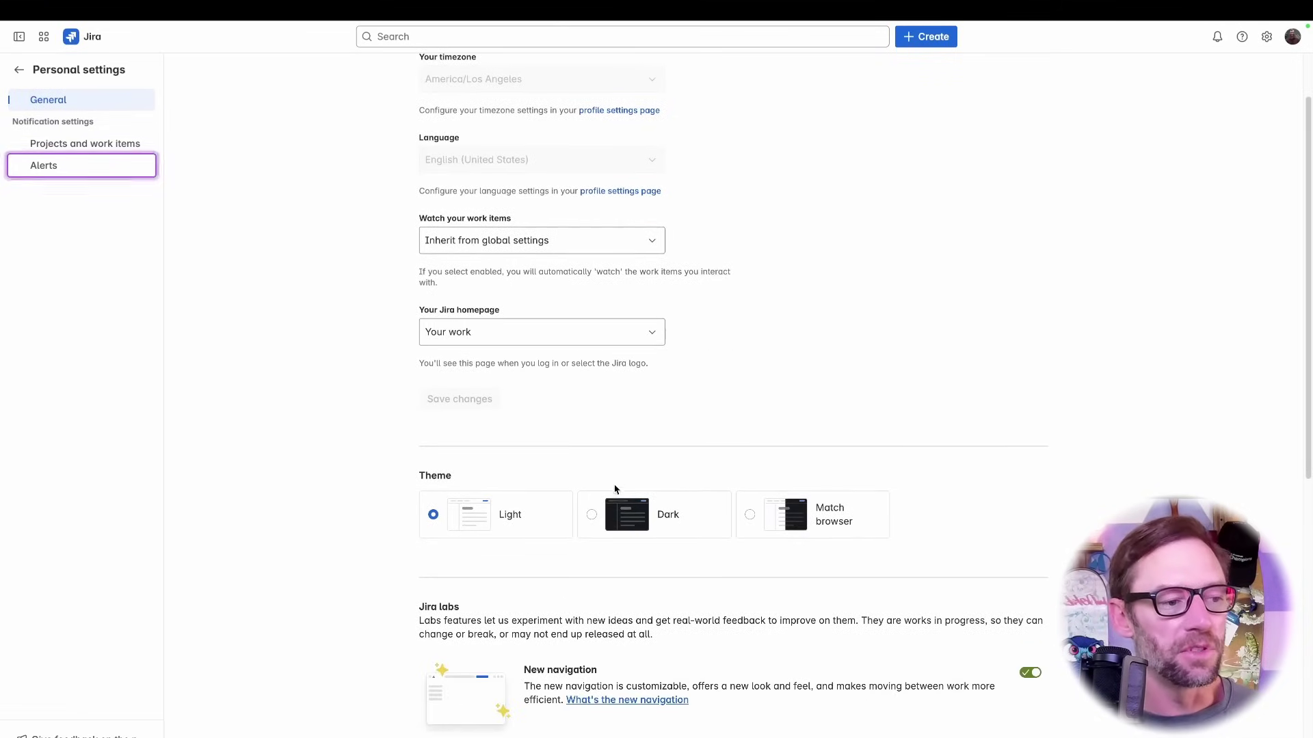
left_click(615, 519)
left_click(489, 525)
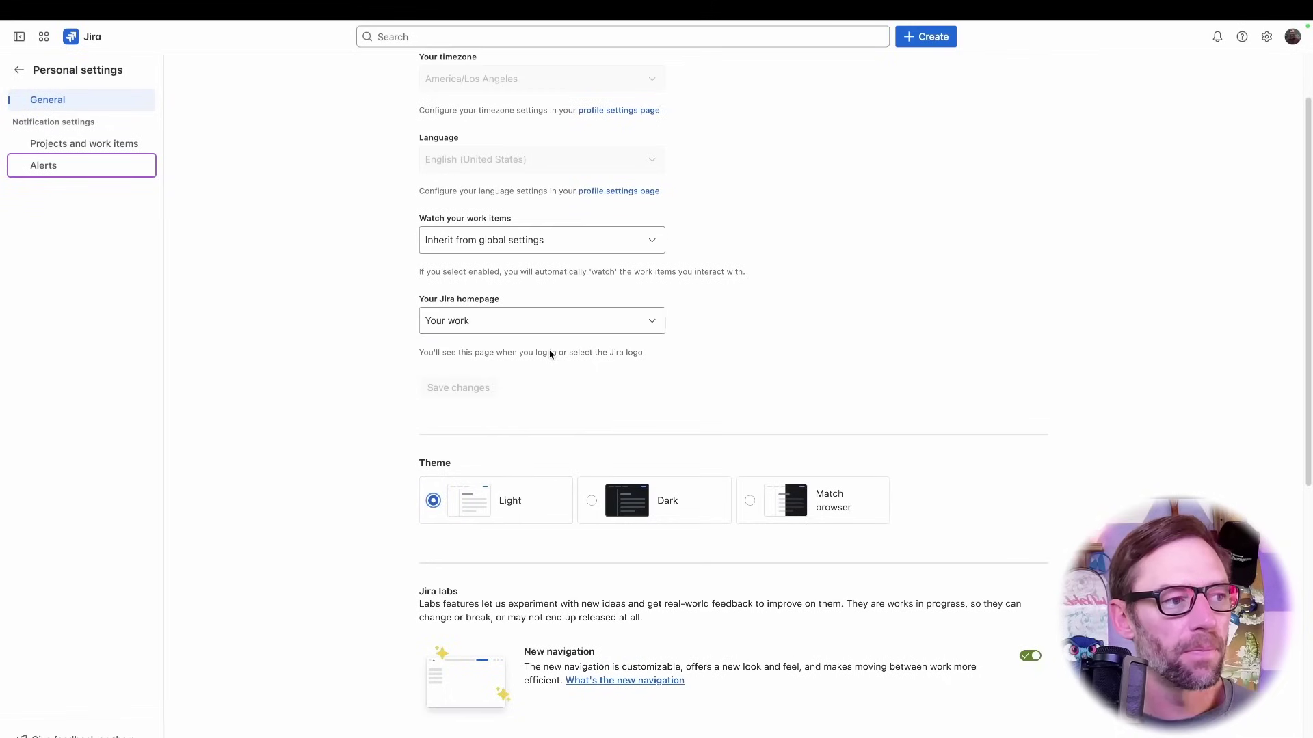
left_click(566, 328)
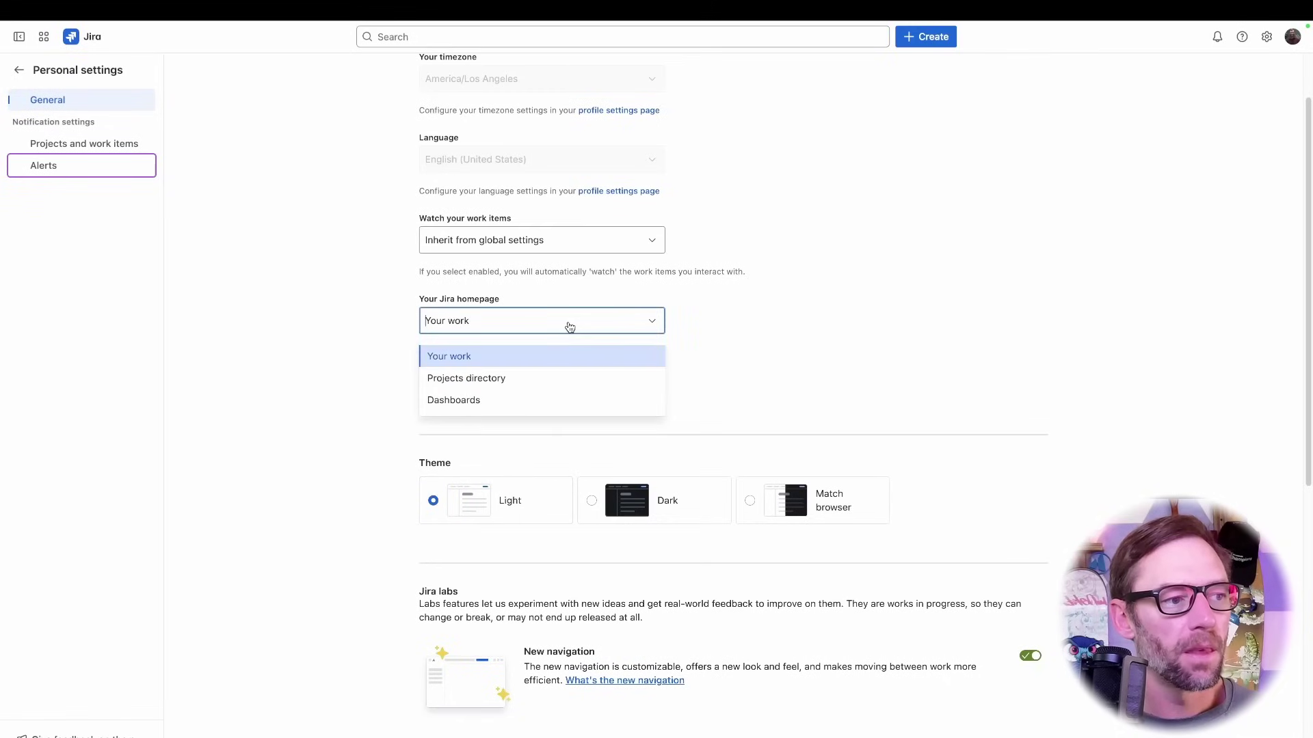
left_click(554, 357)
scroll(648, 316, "up", 2)
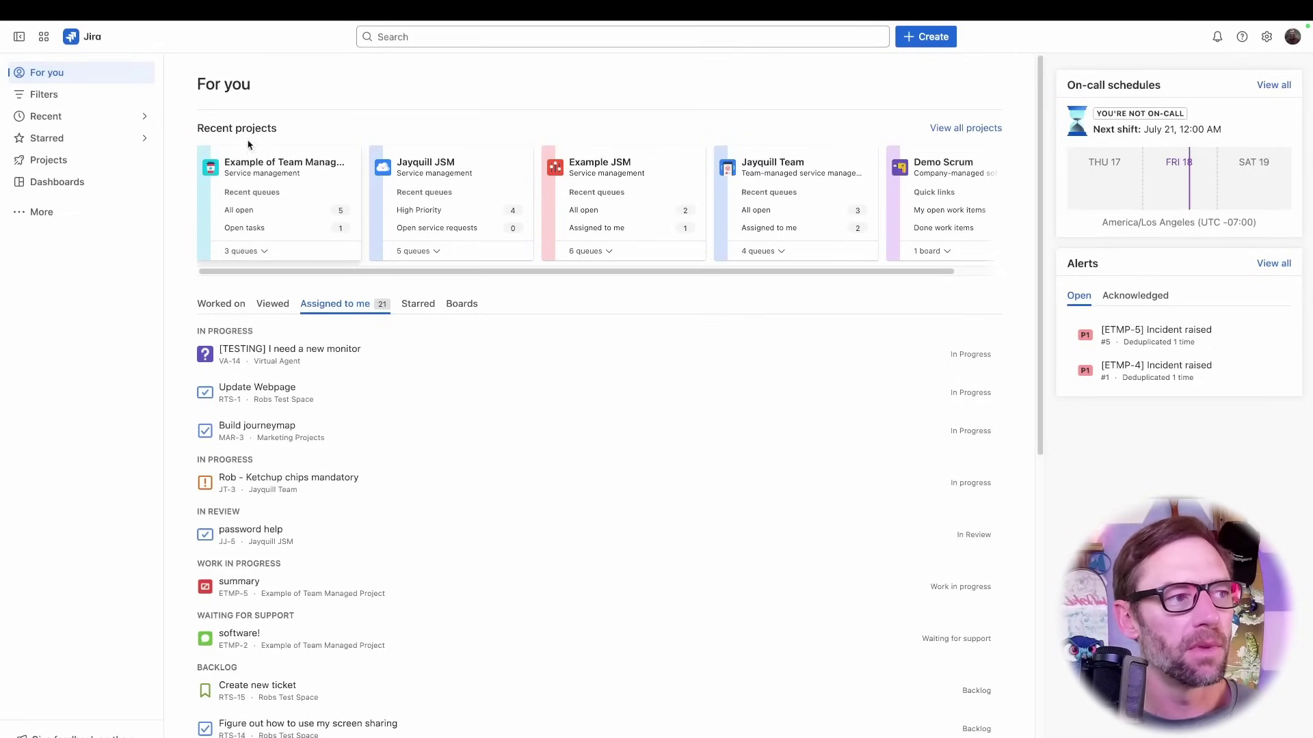
Open Example of Team Managed Project, browse Open tasks and All open, then open Assigned to me
left_click(266, 168)
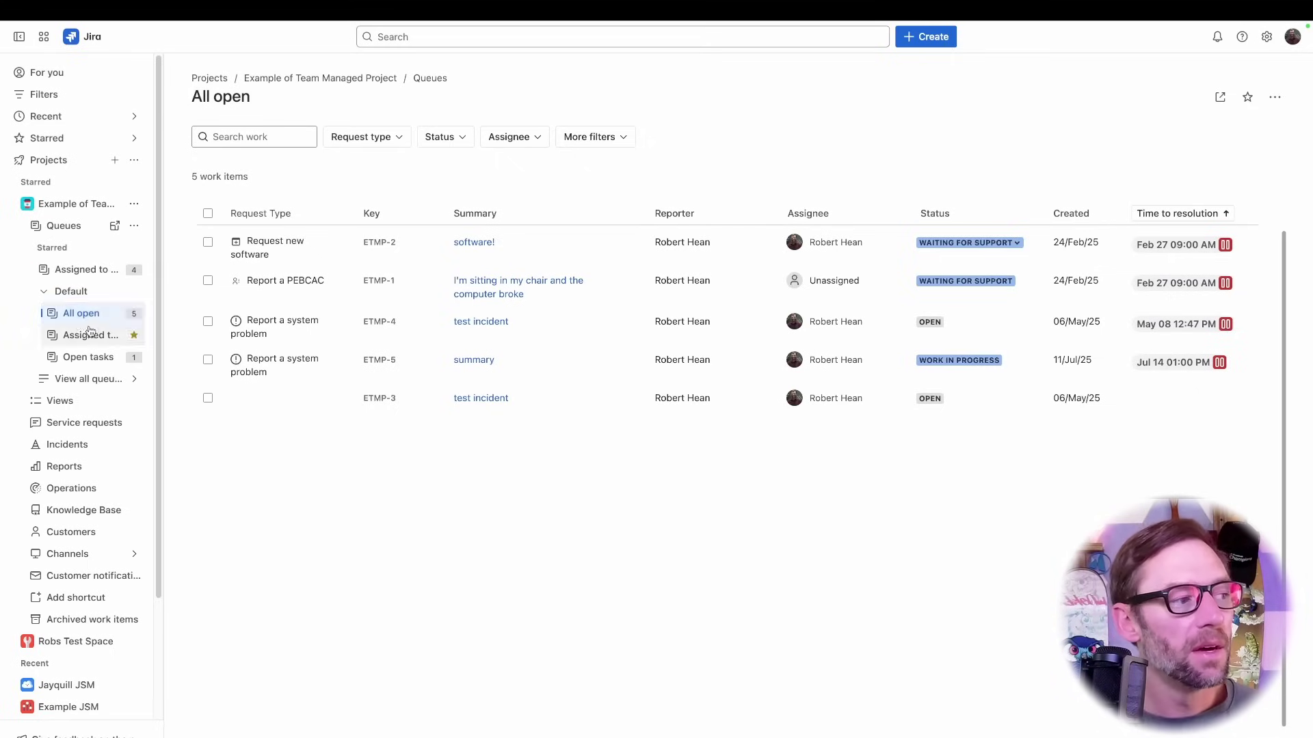
left_click(88, 357)
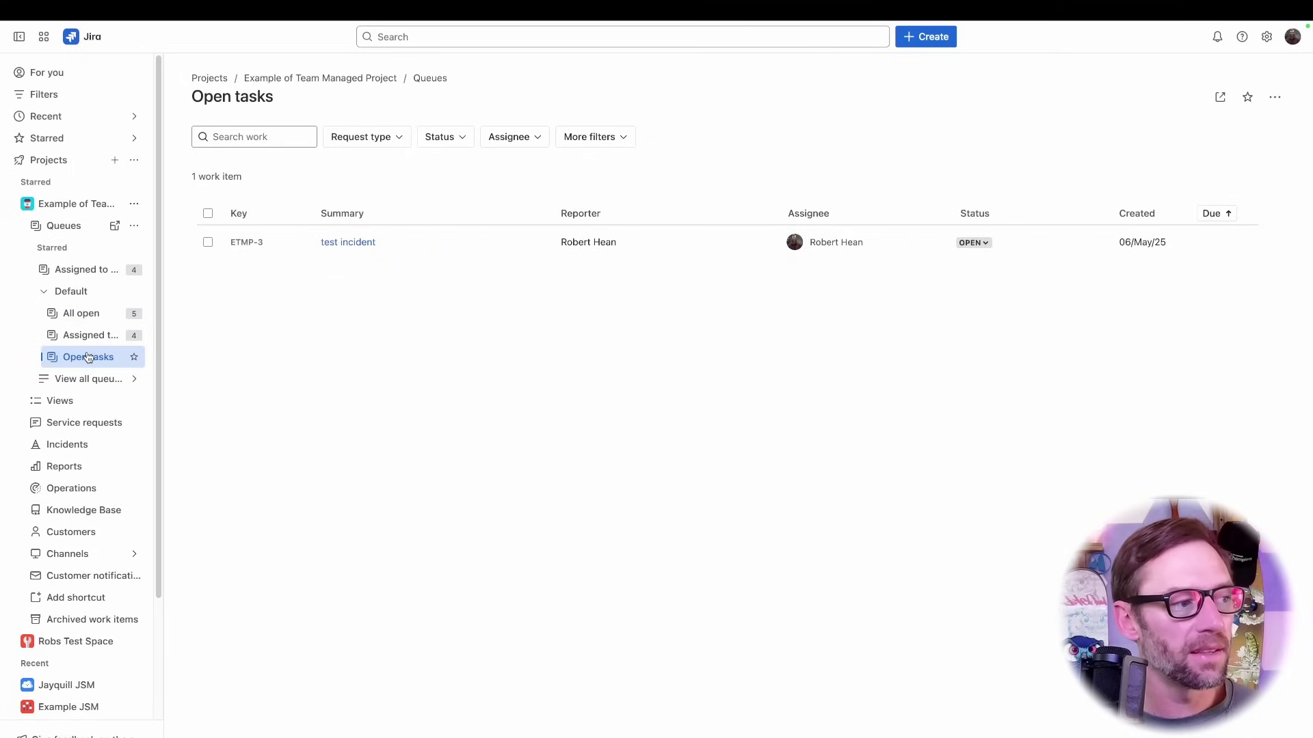
left_click(84, 315)
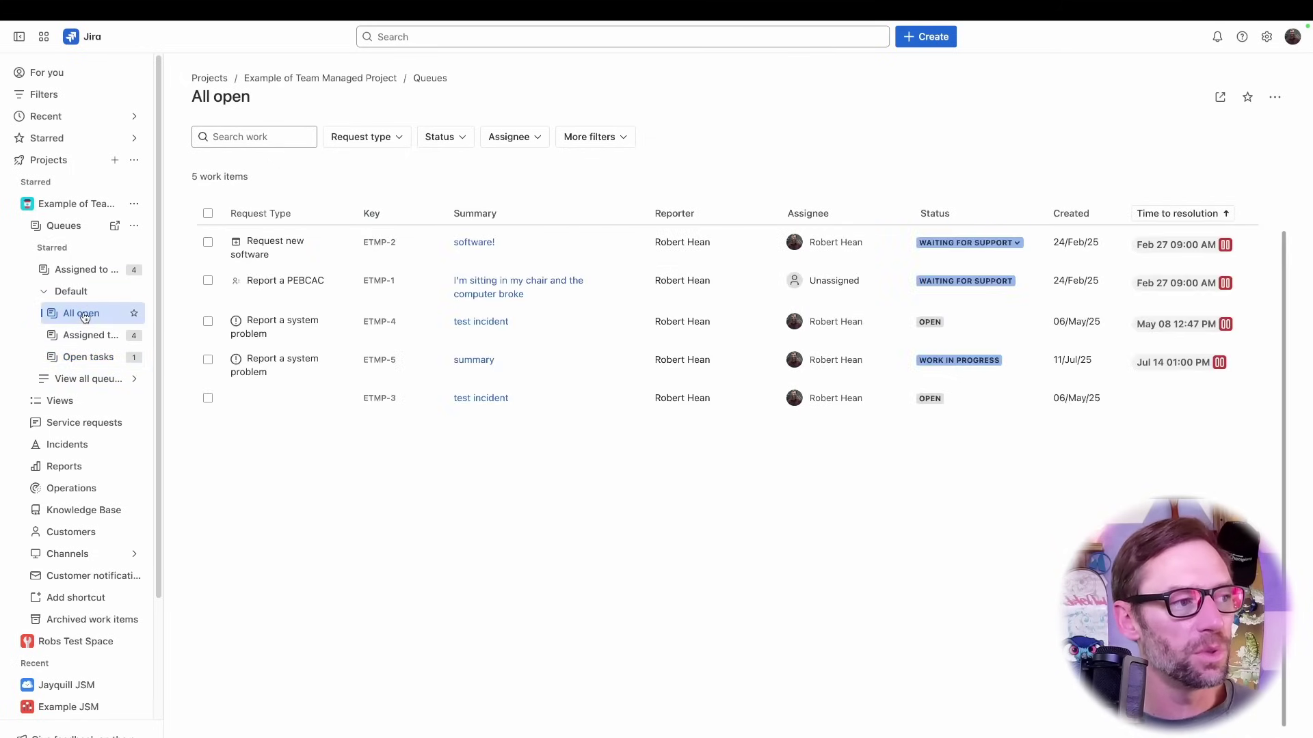
left_click(91, 273)
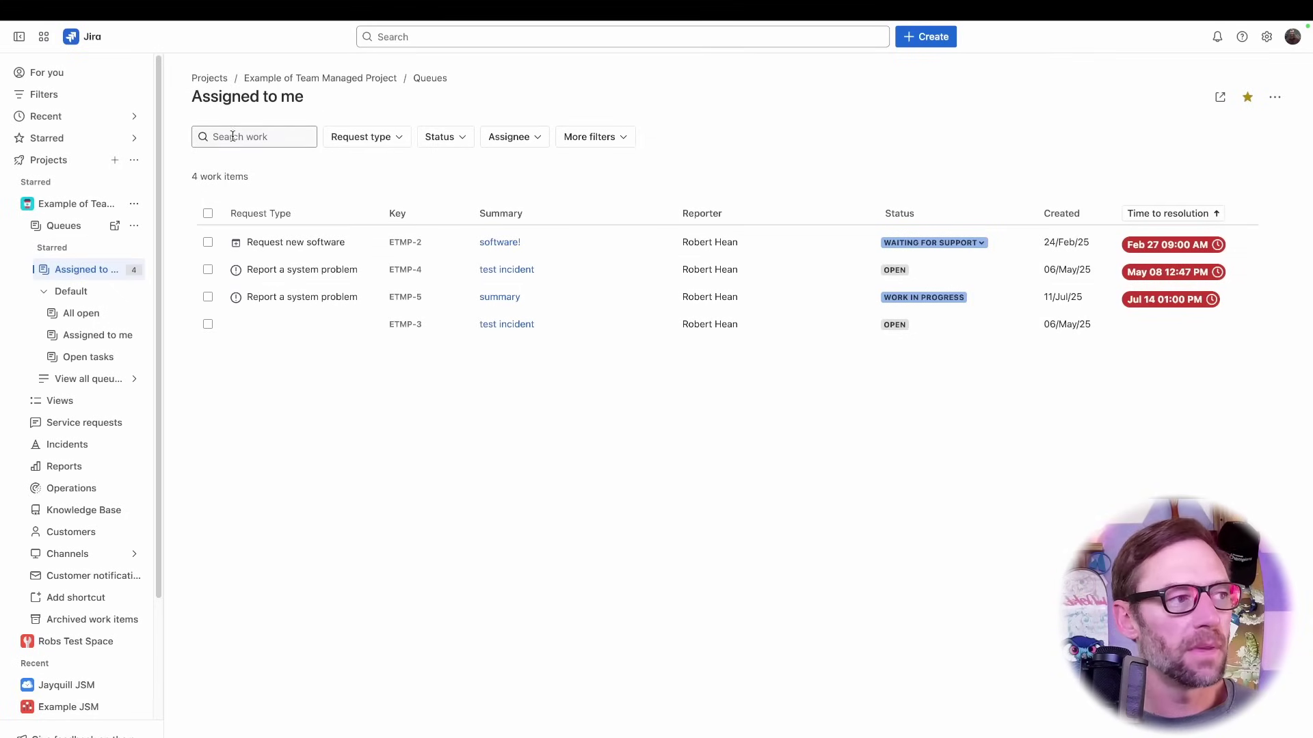
Preview the request type, status, assignee and additional filter options of the queue
left_click(372, 138)
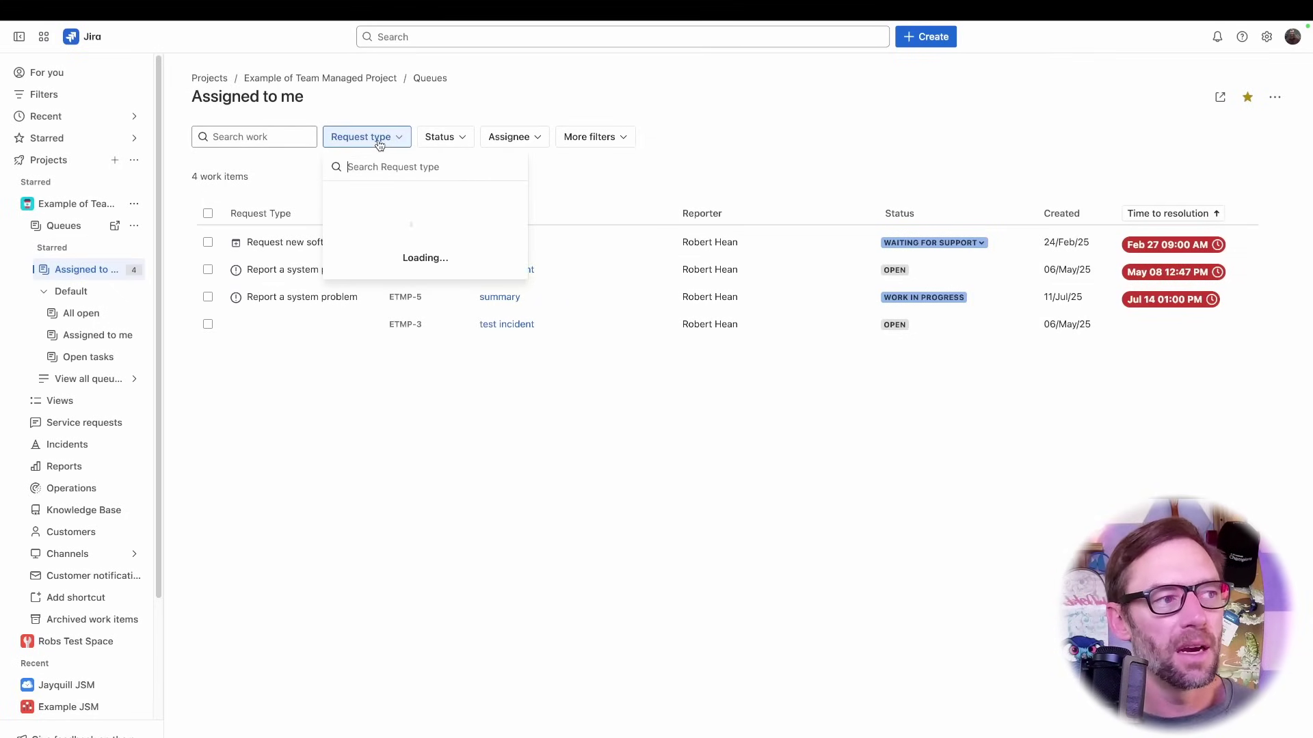
left_click(438, 139)
left_click(507, 137)
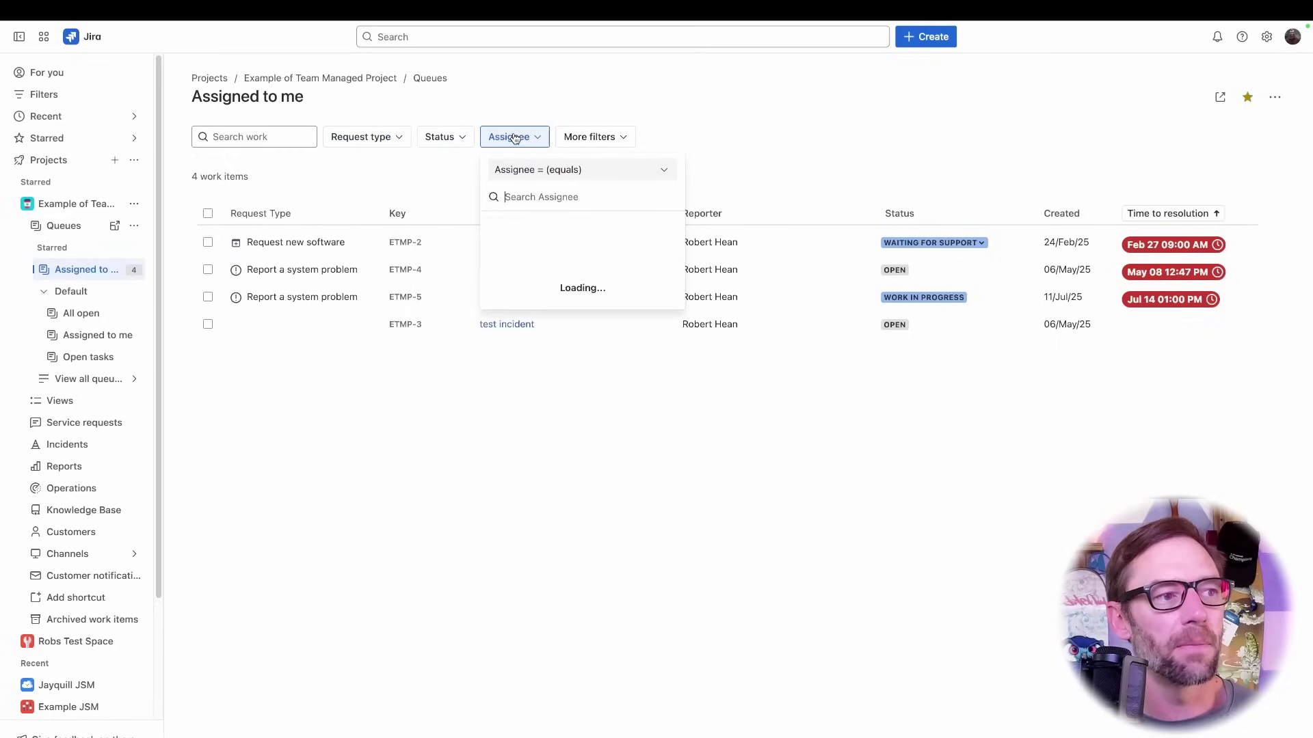
left_click(604, 139)
left_click(760, 134)
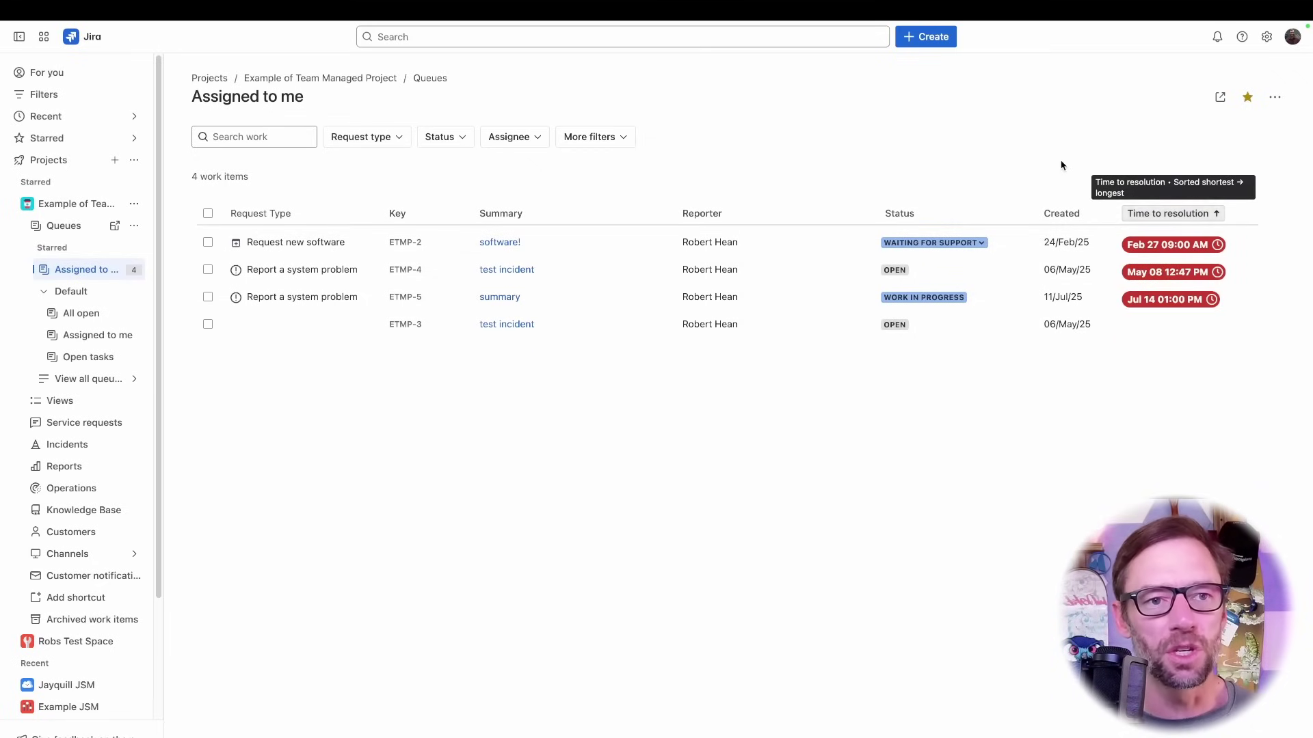
mouse_move(1129, 244)
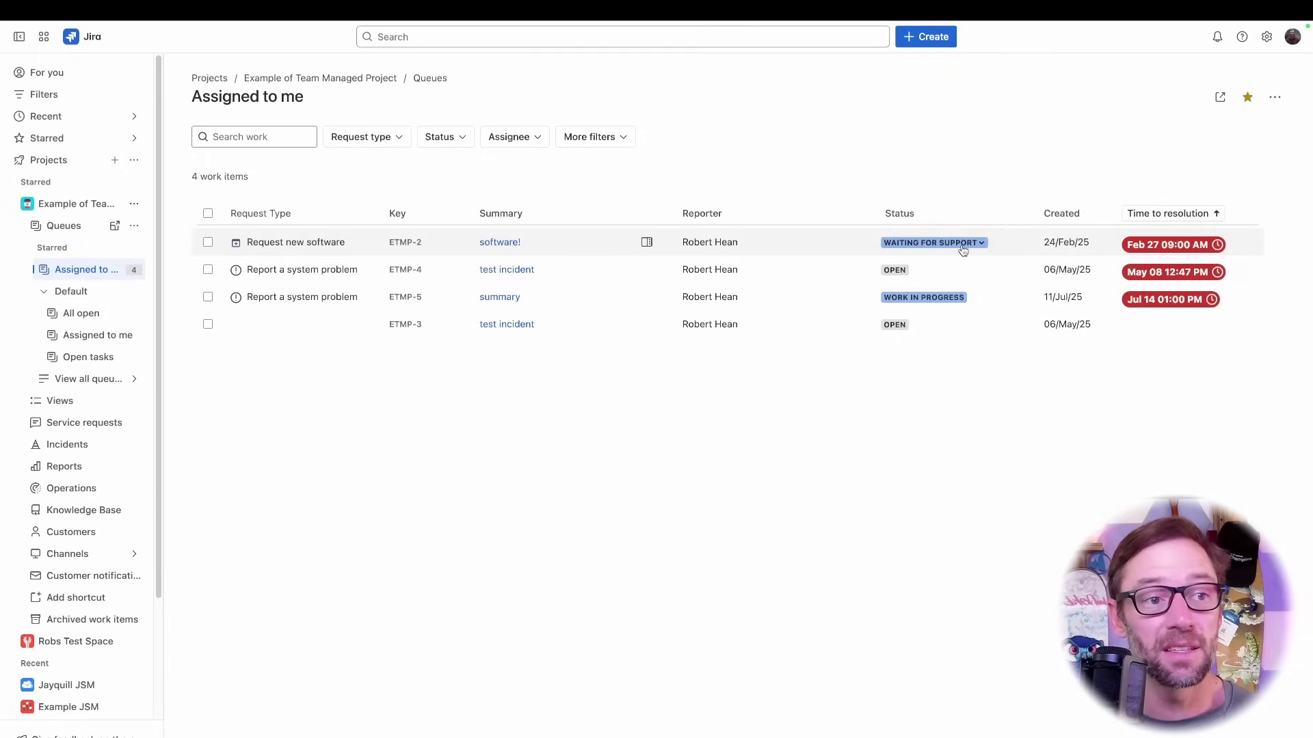
Open ETMP-2 'software!' and preview its Link work item menu, title edit and Create options
left_click(506, 243)
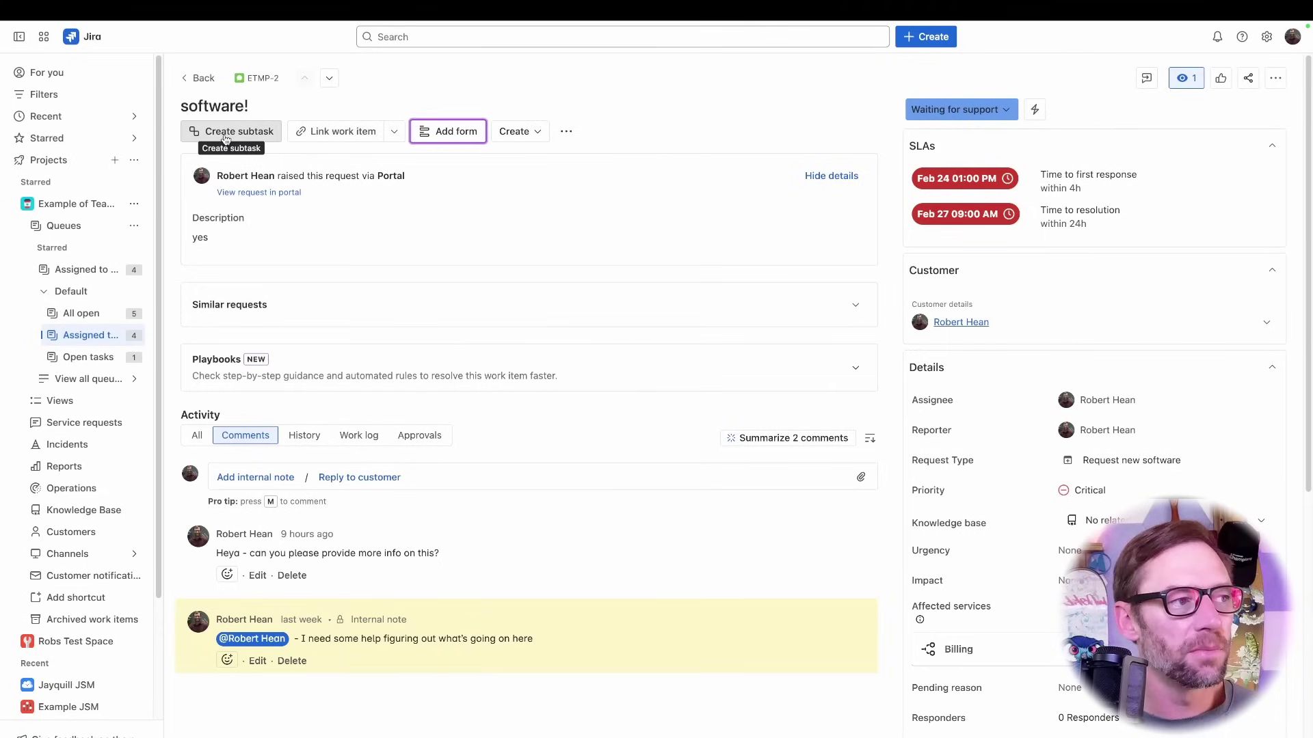
left_click(394, 132)
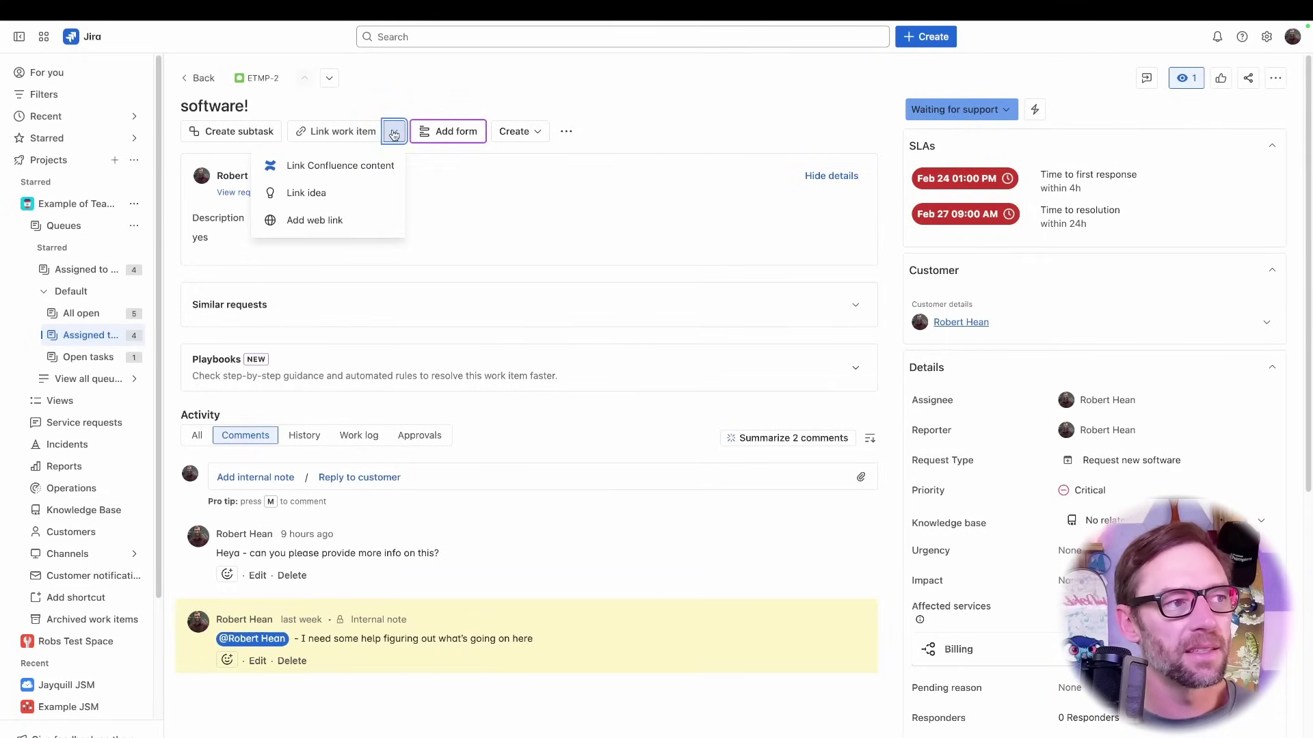
left_click(477, 99)
left_click(516, 136)
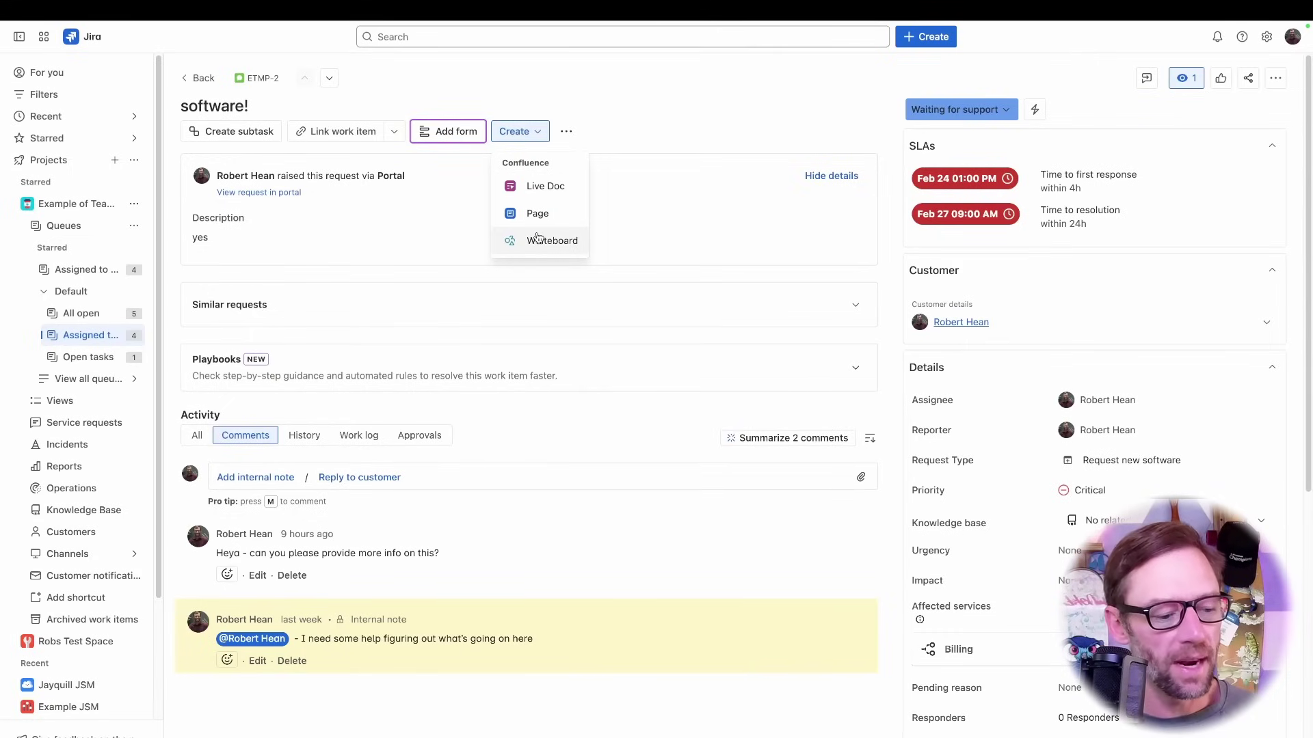
left_click(318, 202)
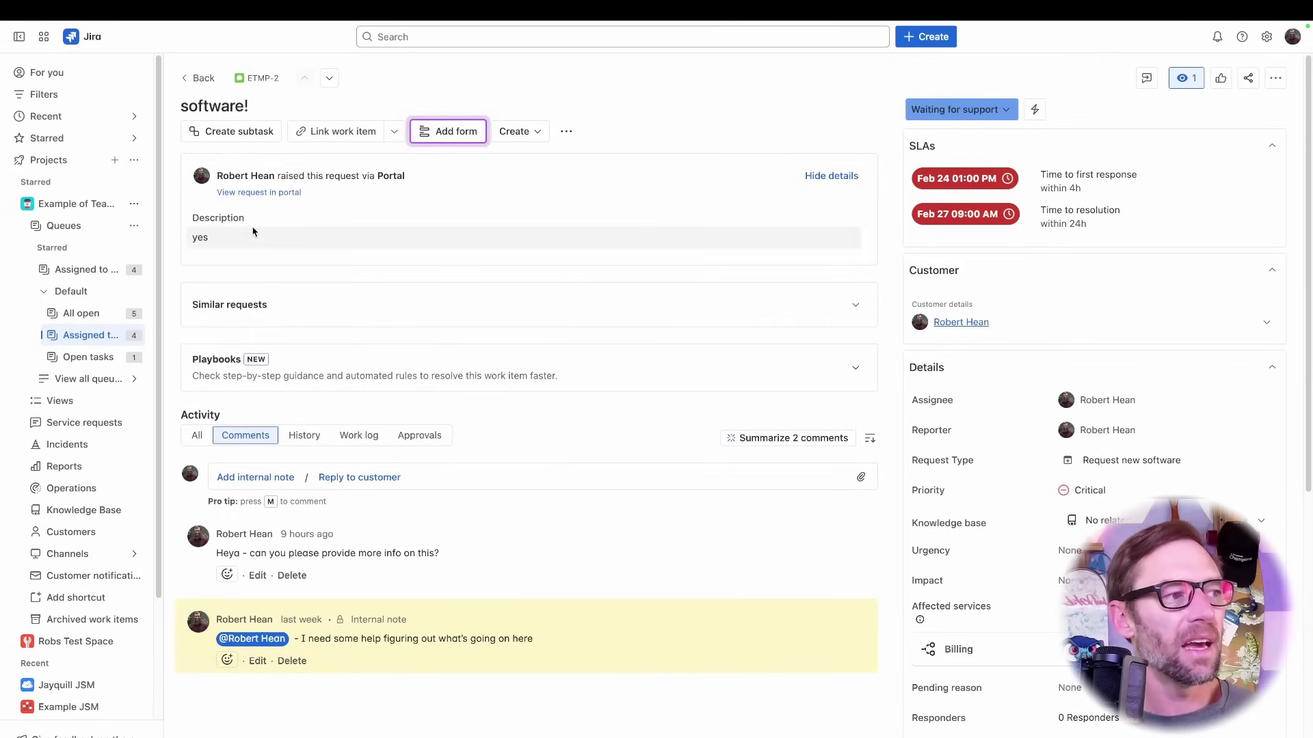
left_click(238, 194)
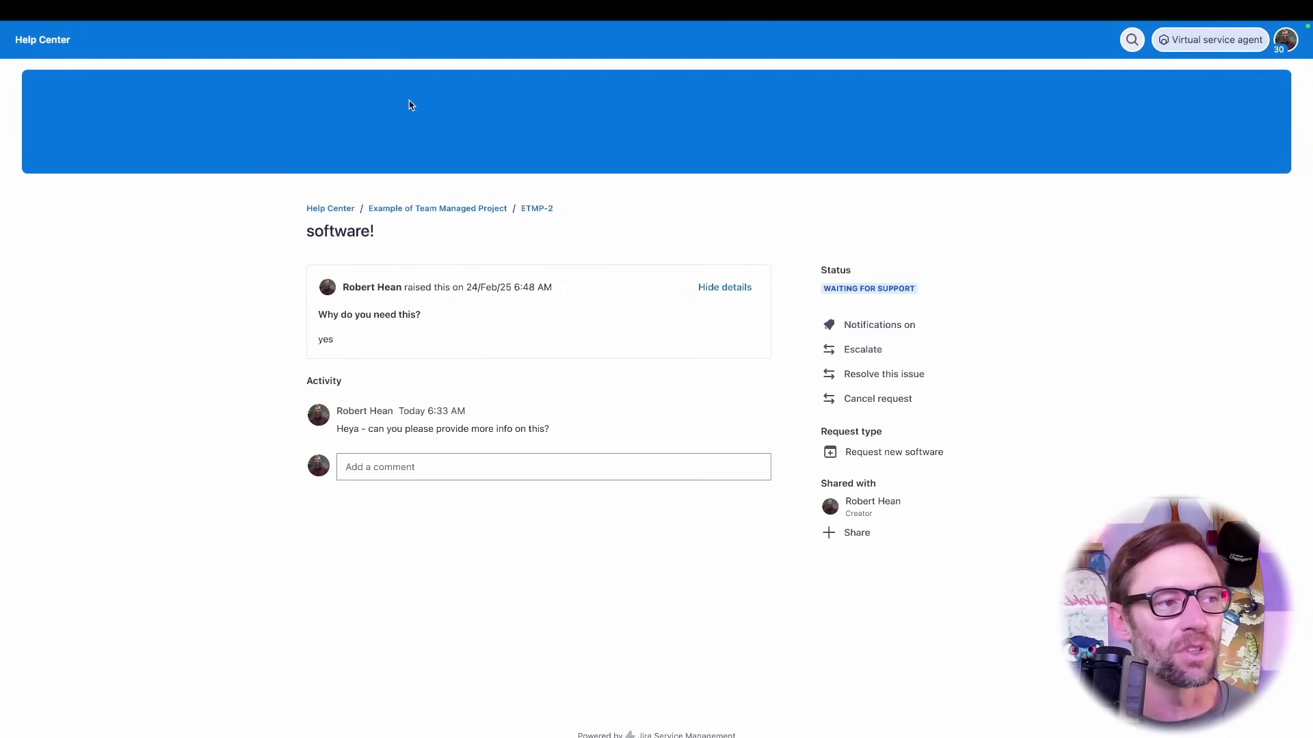
mouse_move(244, 24)
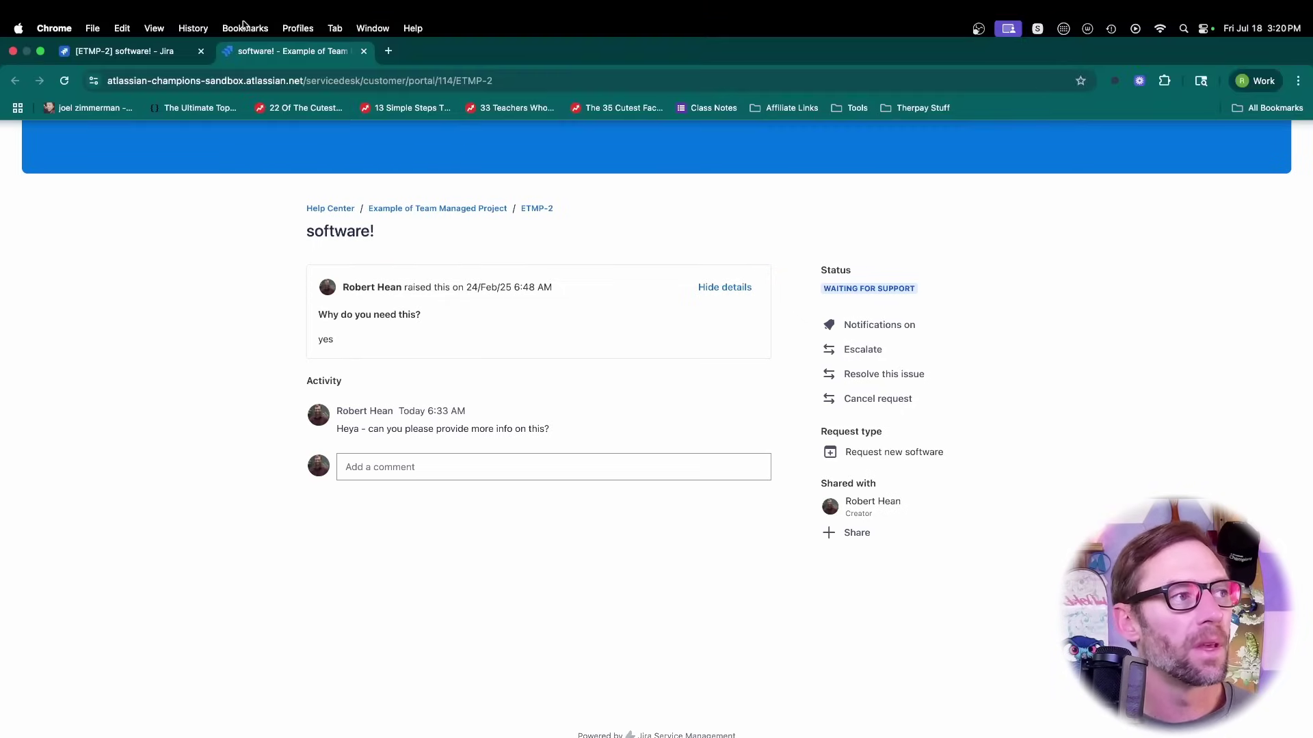
left_click(166, 60)
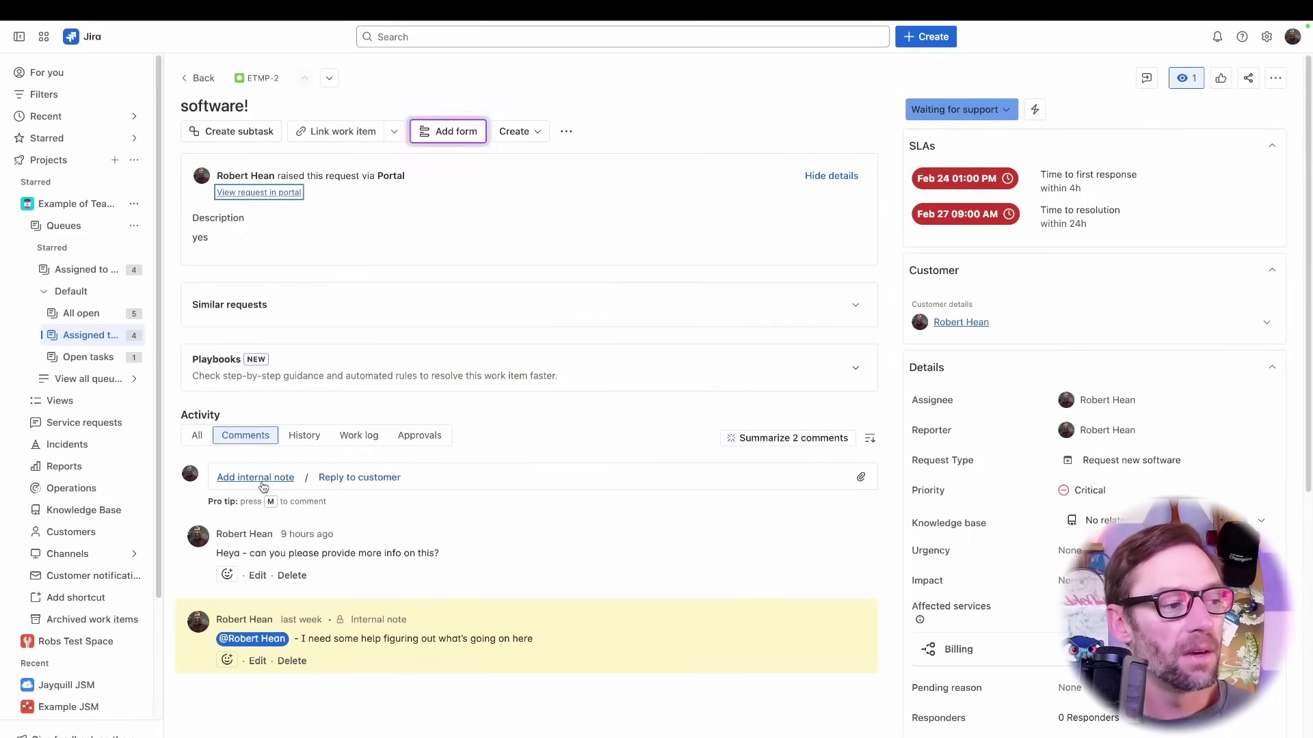
Browse ETMP-2's History, Work log and Approvals tabs, then return to Comments
left_click(228, 439)
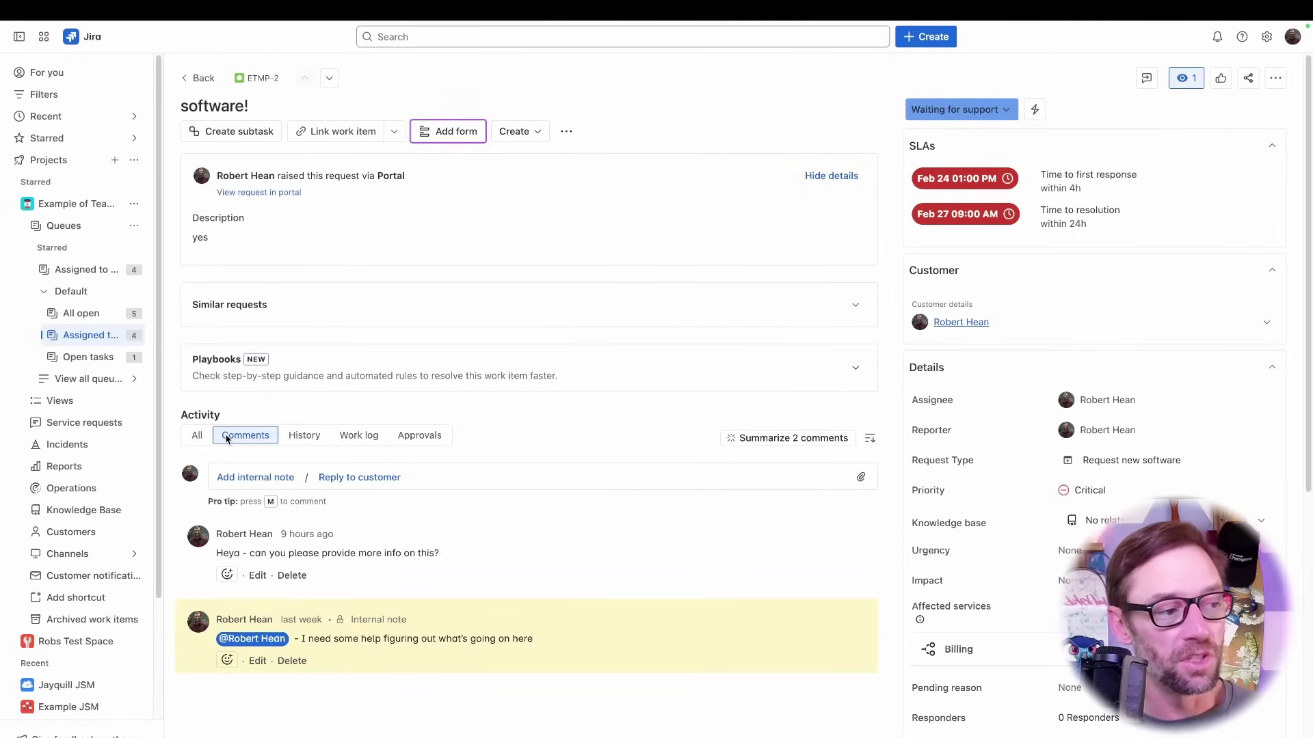
left_click(314, 439)
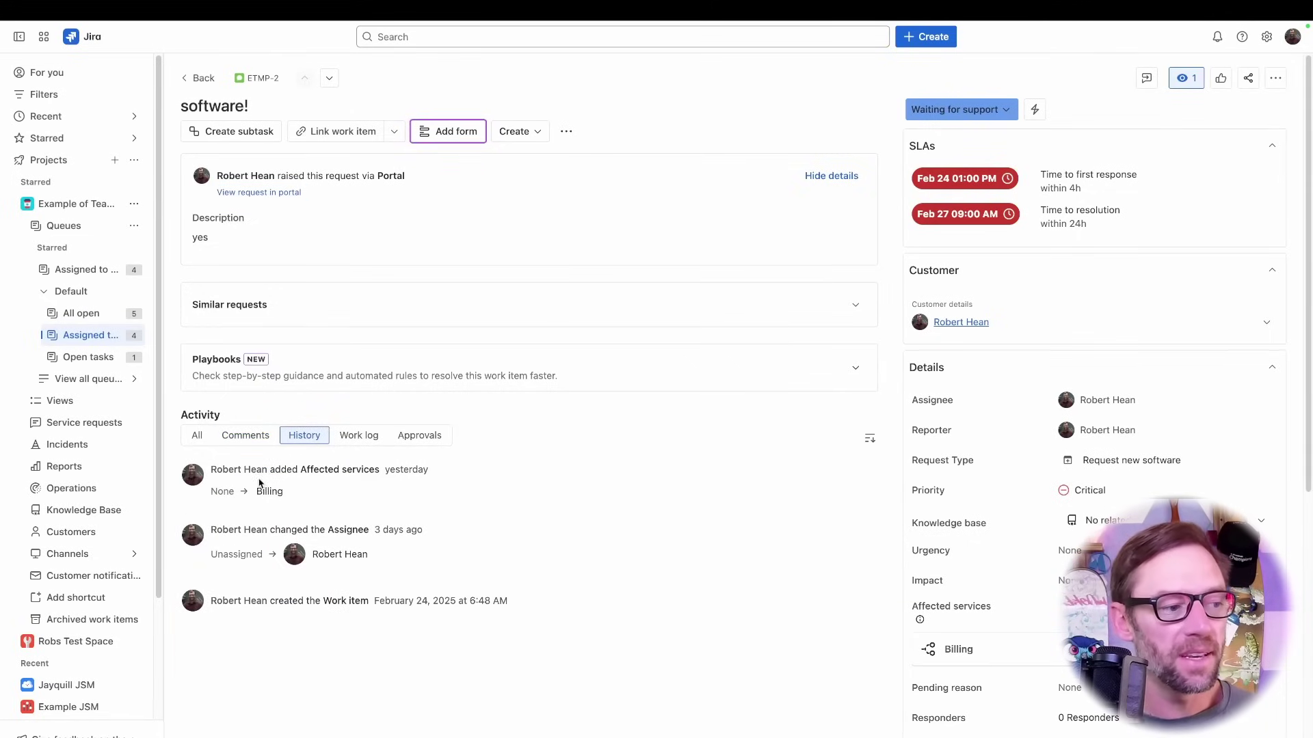
left_click(355, 439)
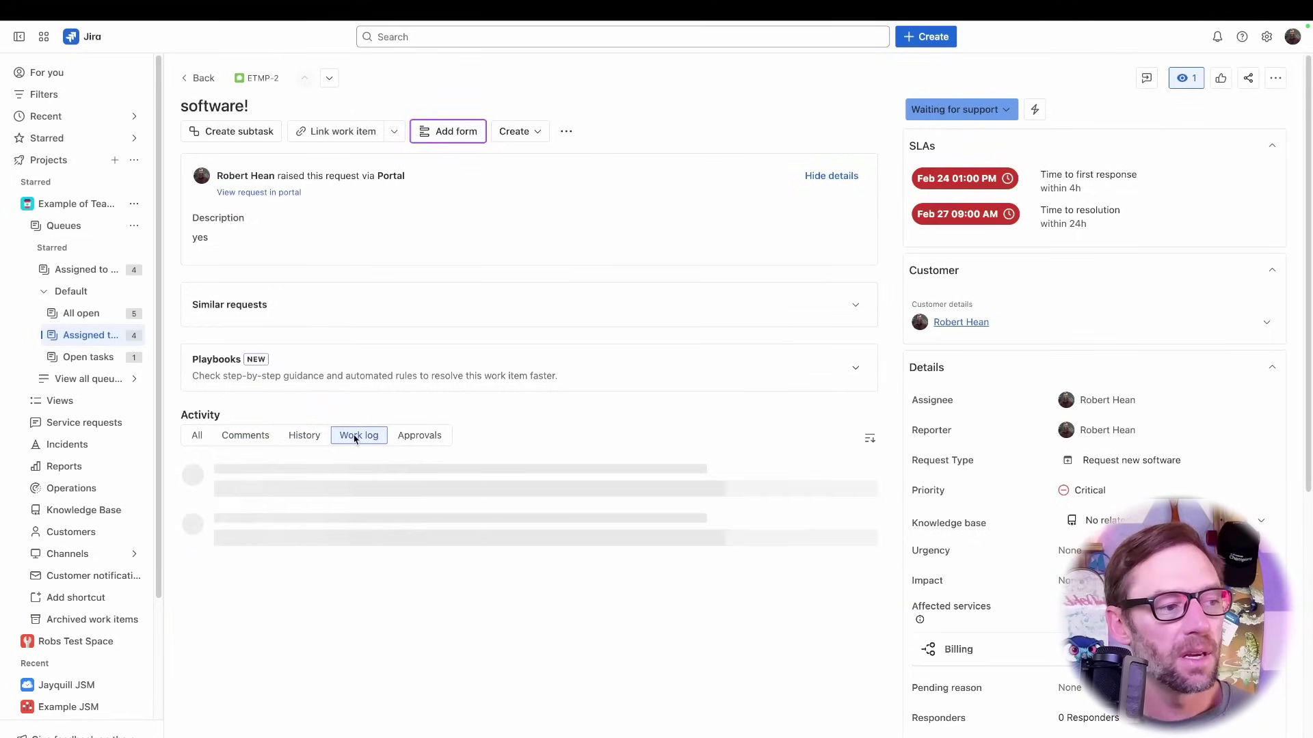
left_click(411, 443)
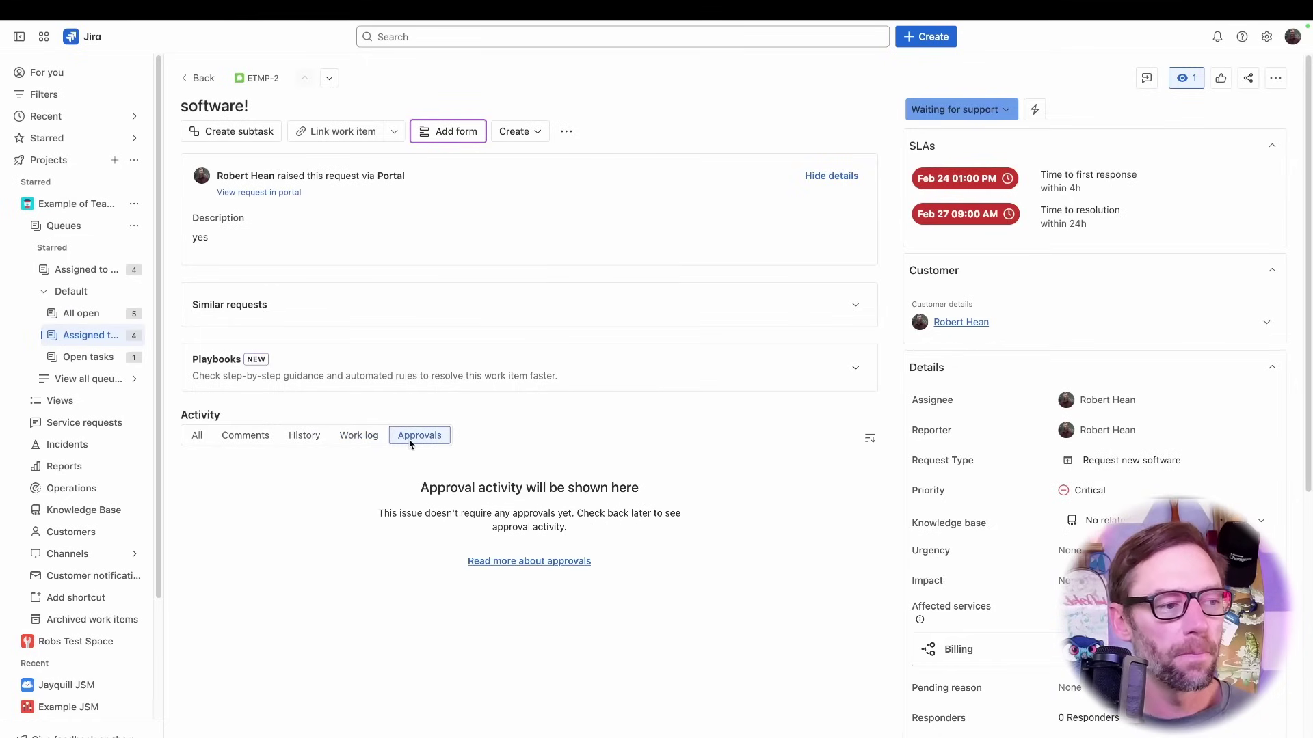
left_click(253, 441)
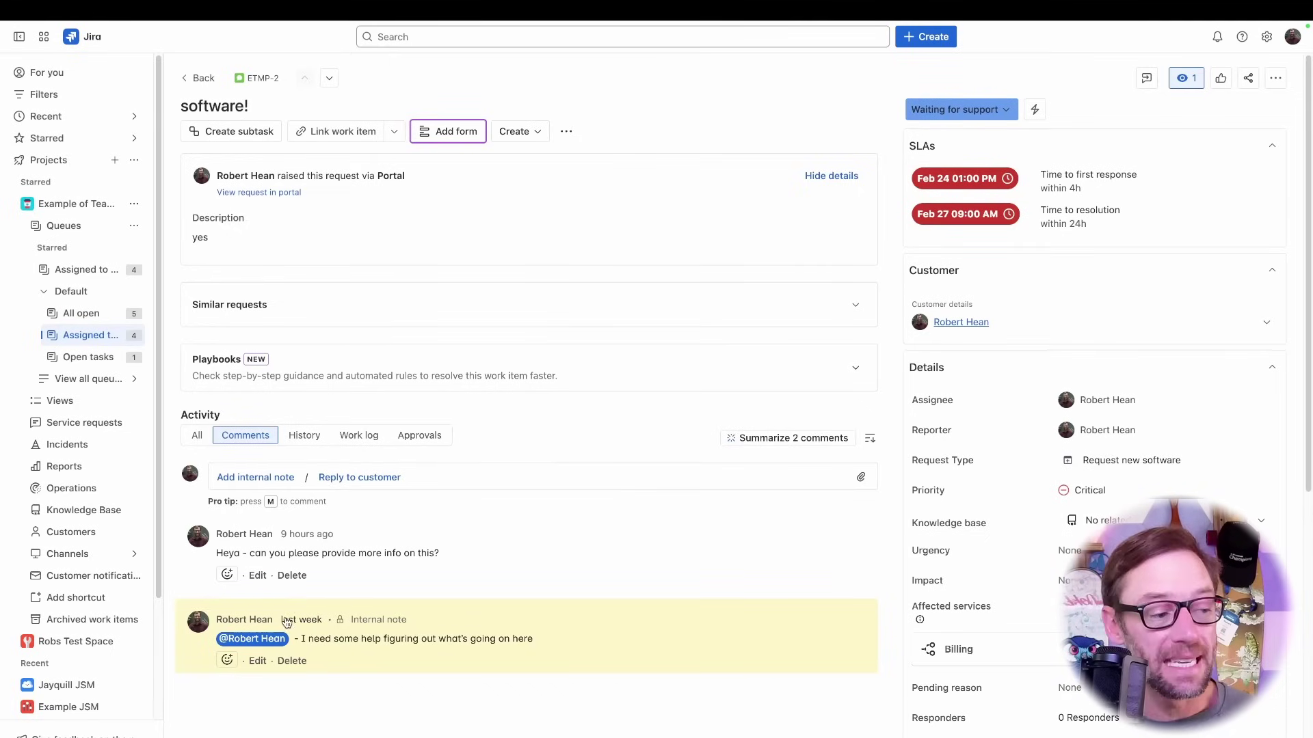
mouse_move(285, 627)
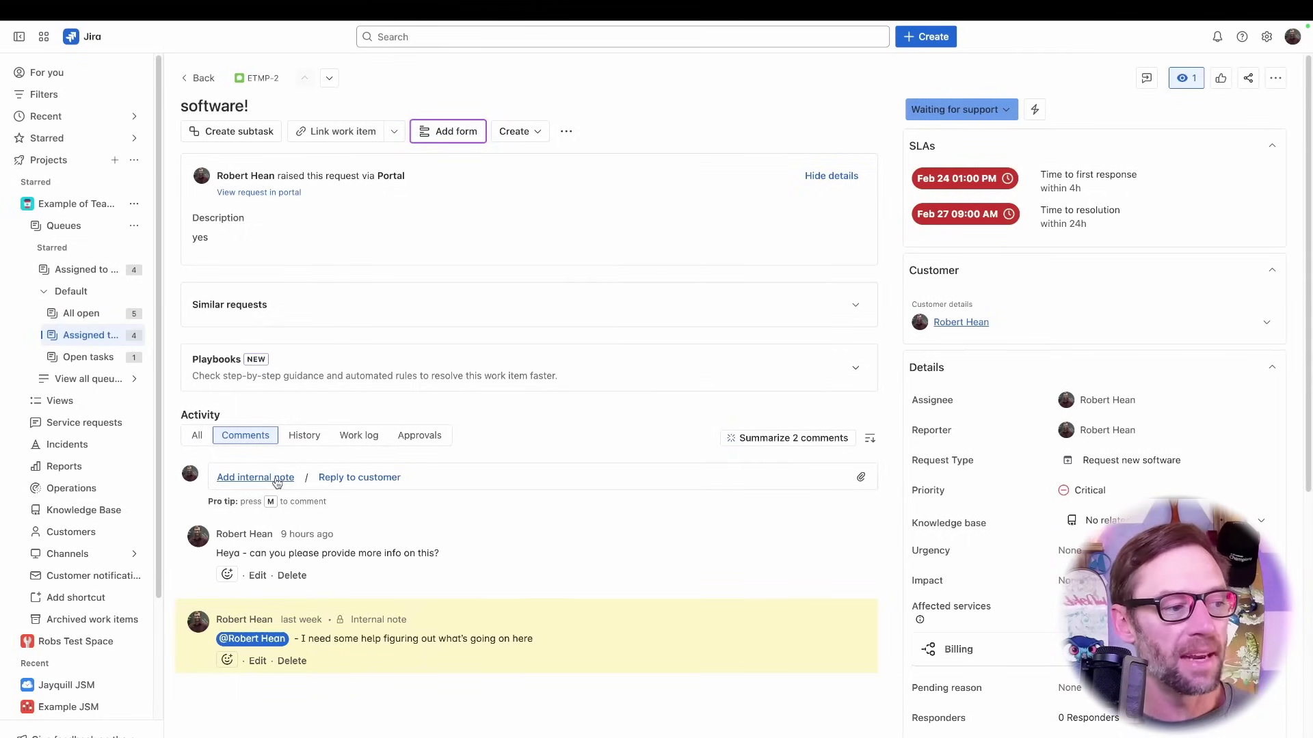
Post the customer reply 'Thanks for the info!' on ETMP-2
left_click(371, 478)
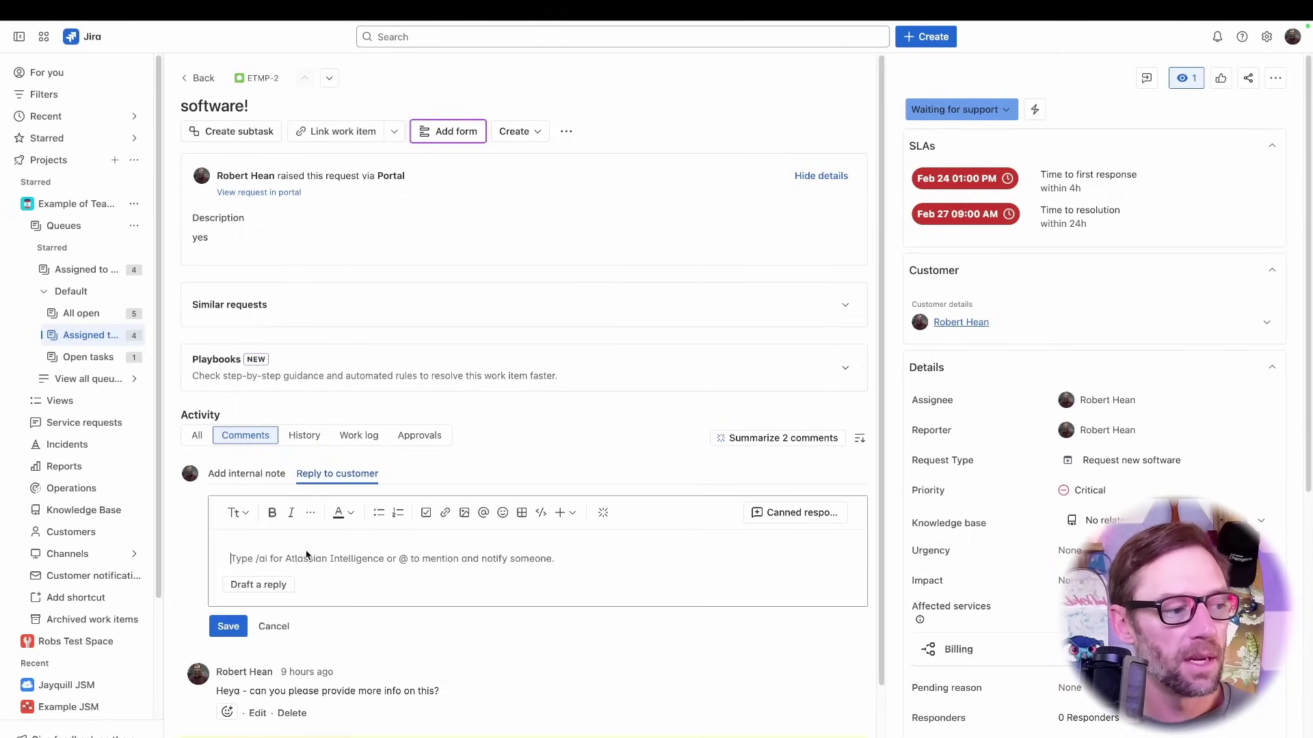
type("Thanks for the info!")
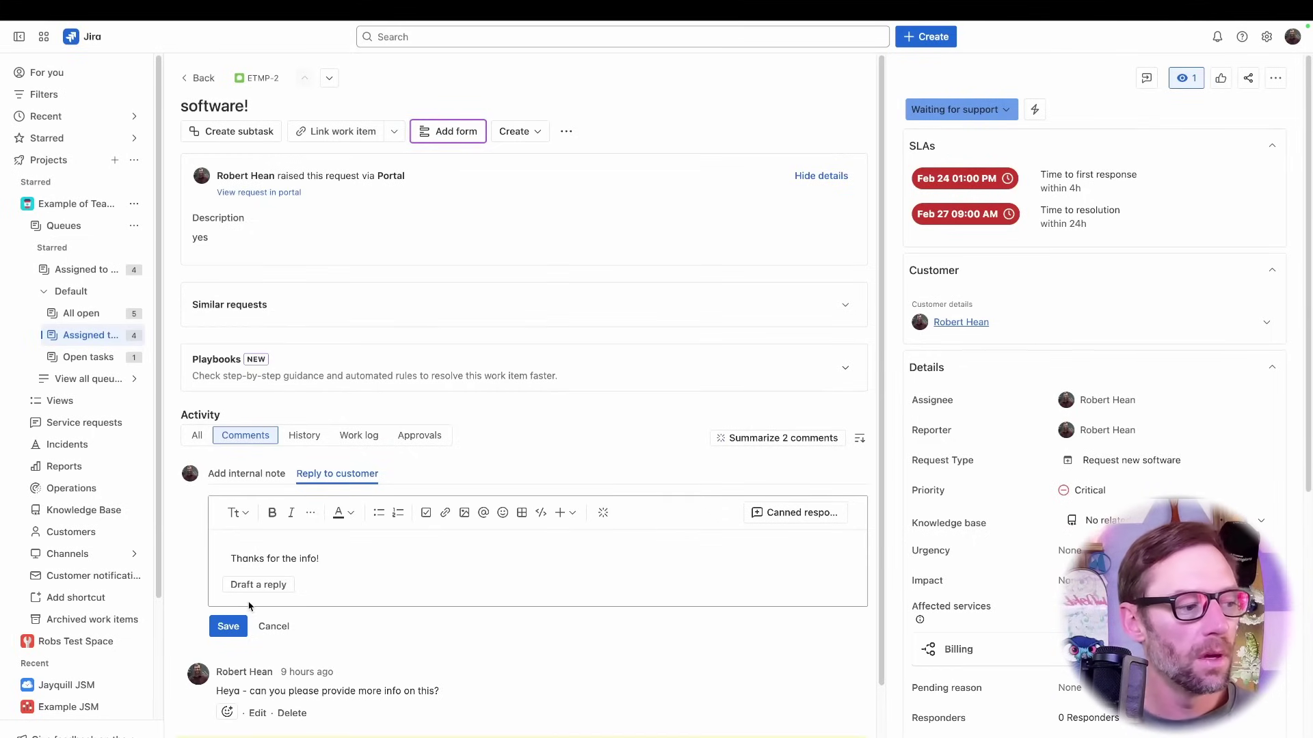
left_click(227, 626)
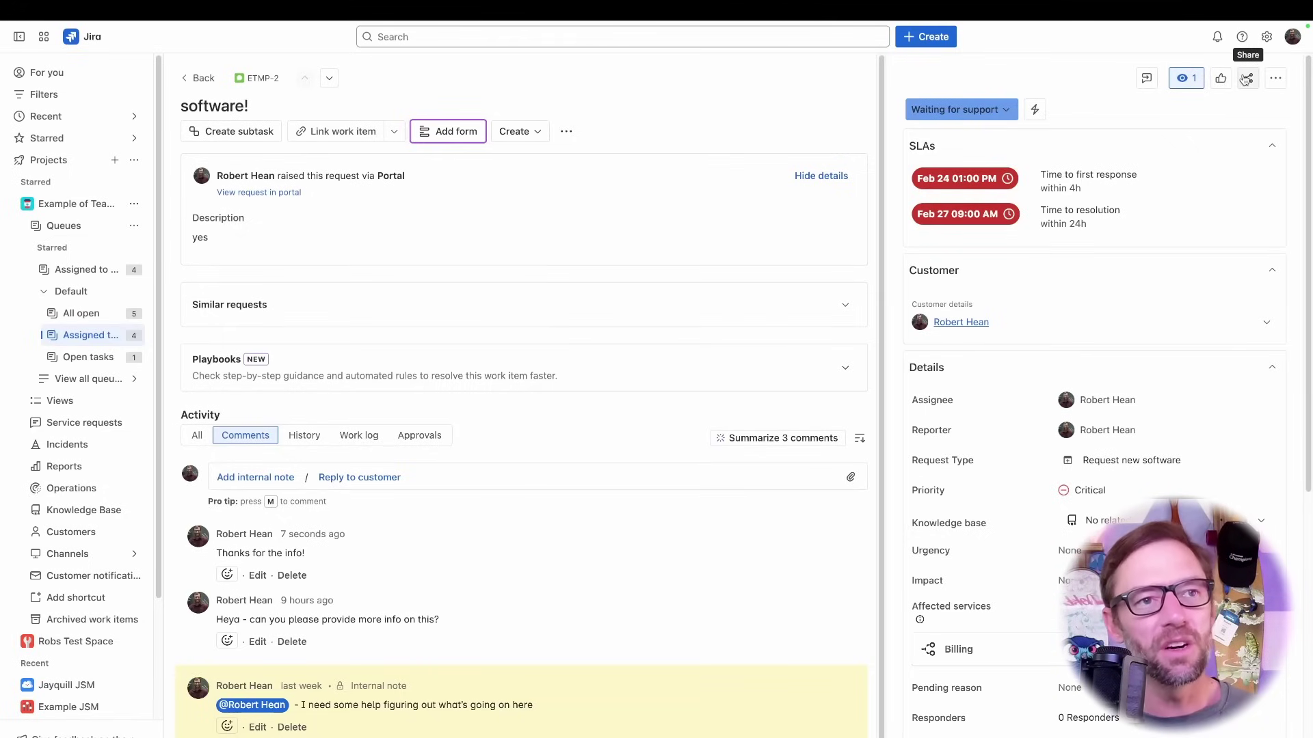
Look over the Actions menu, SLA targets and Assignee editor without changing anything
left_click(1275, 78)
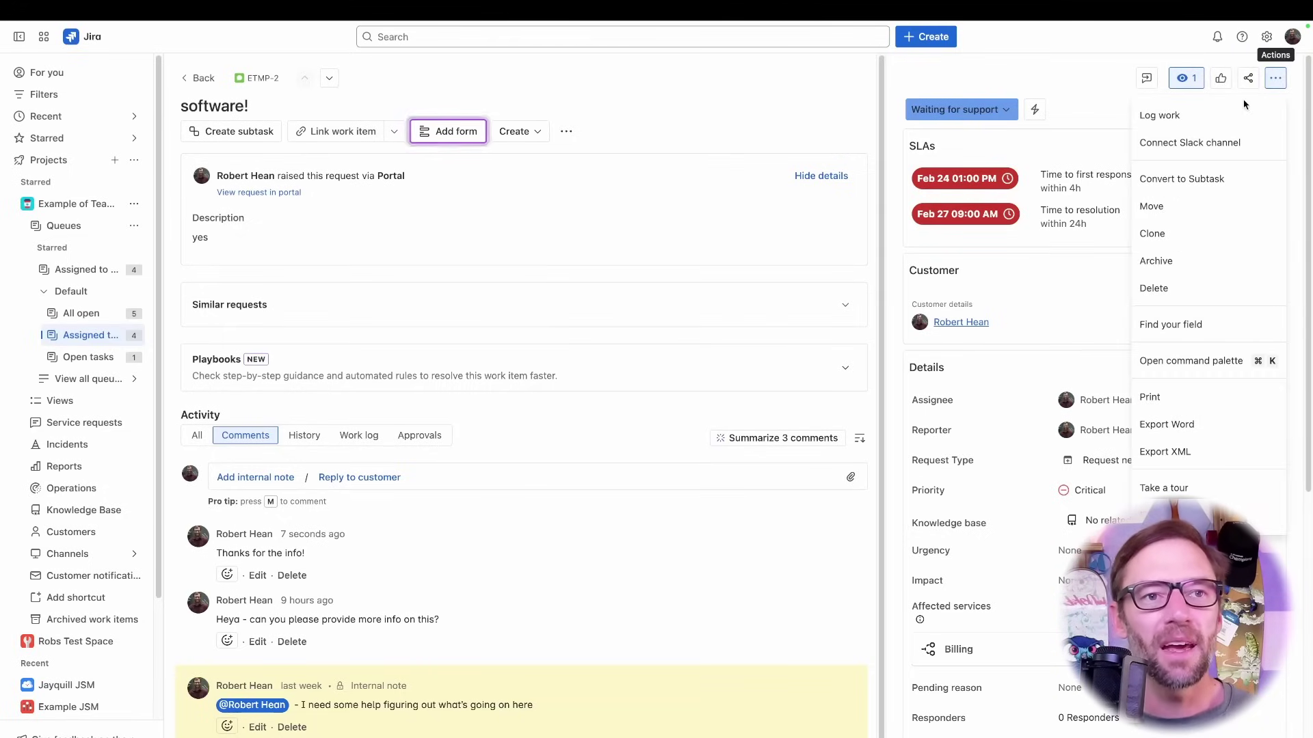
left_click(1016, 185)
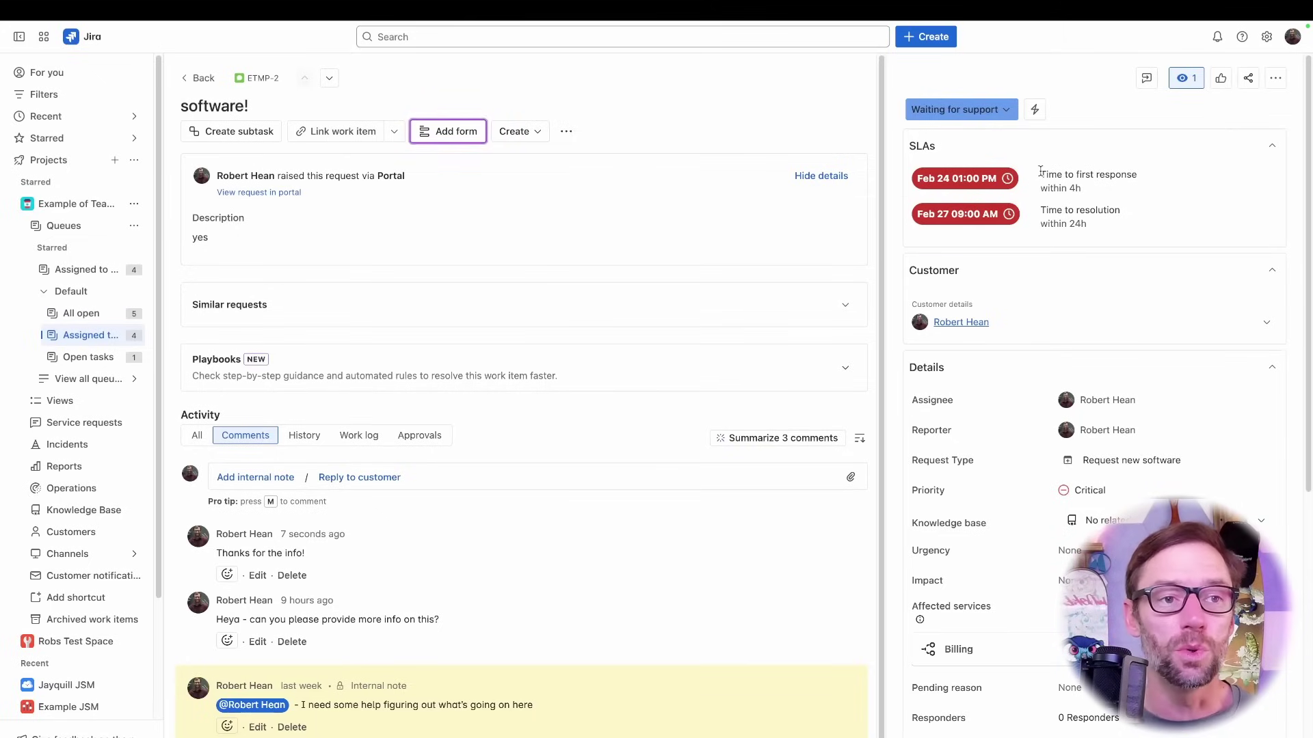
left_click_drag(1075, 175, 1136, 175)
left_click(1055, 210)
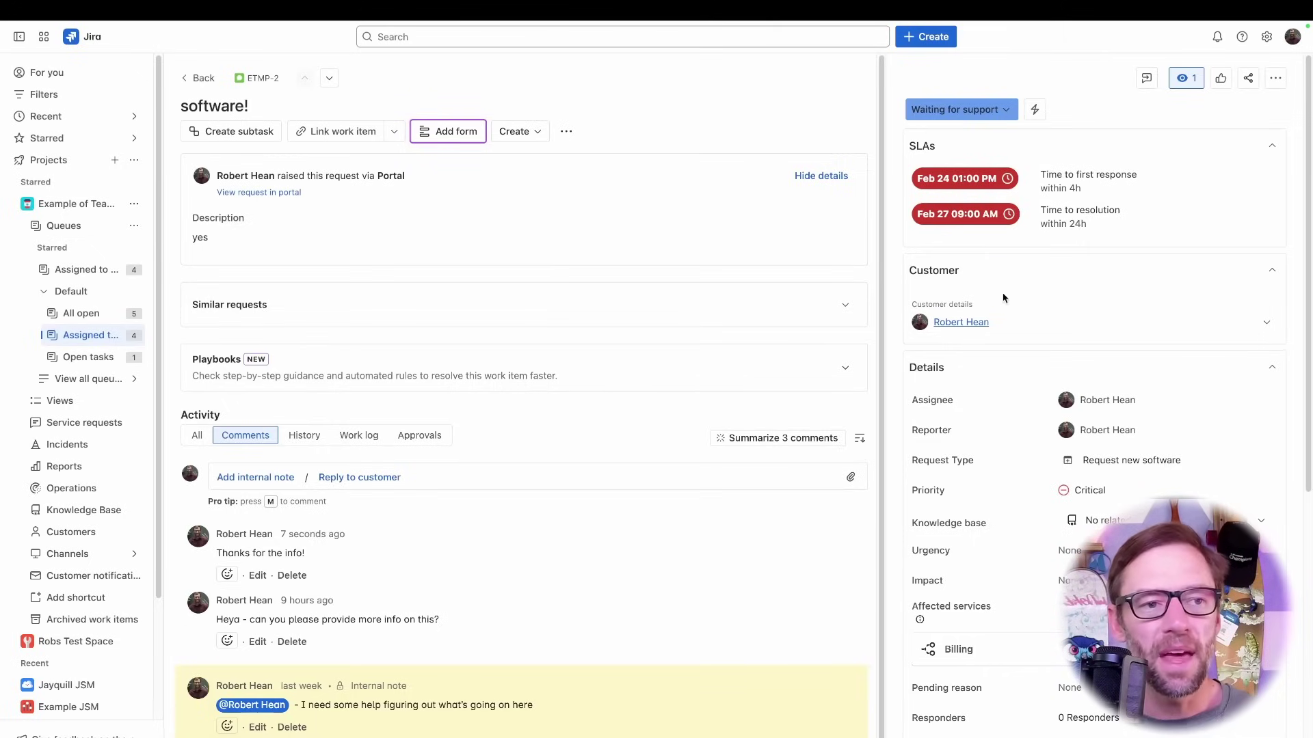
scroll(1032, 324, "down", 3)
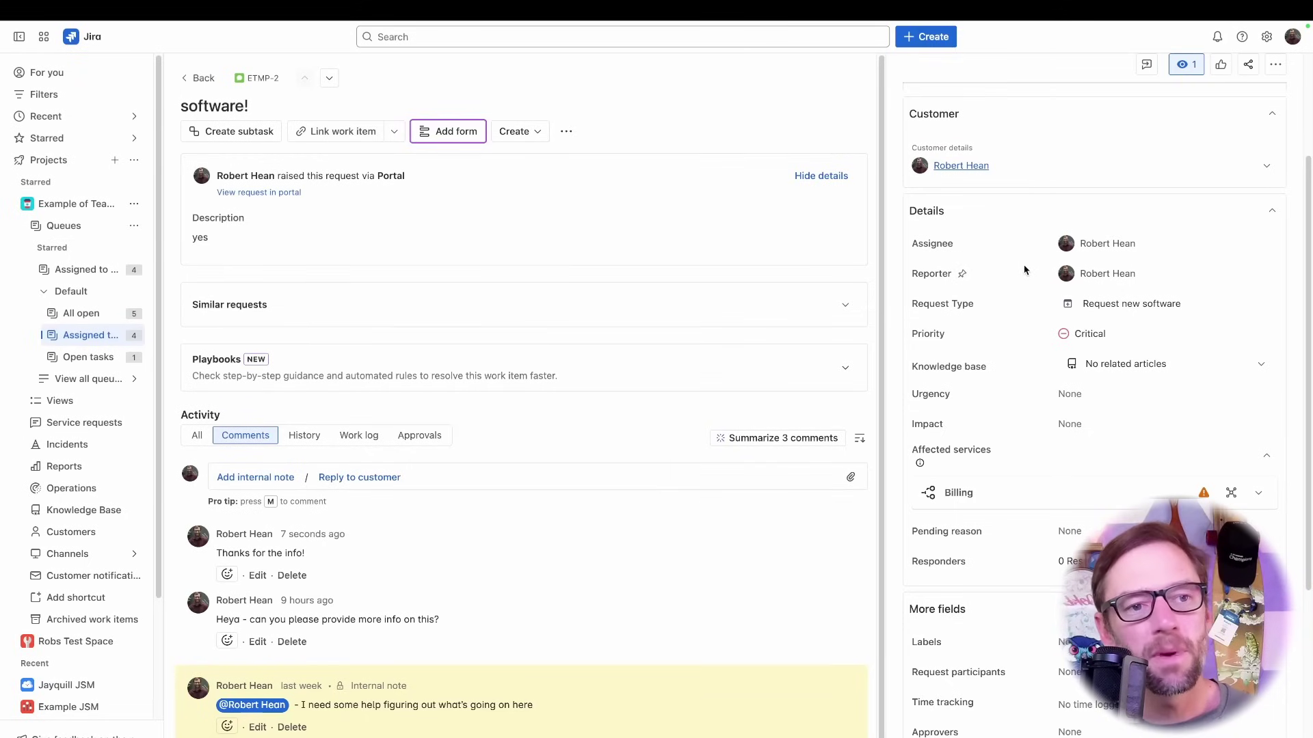
scroll(1023, 270, "down", 2)
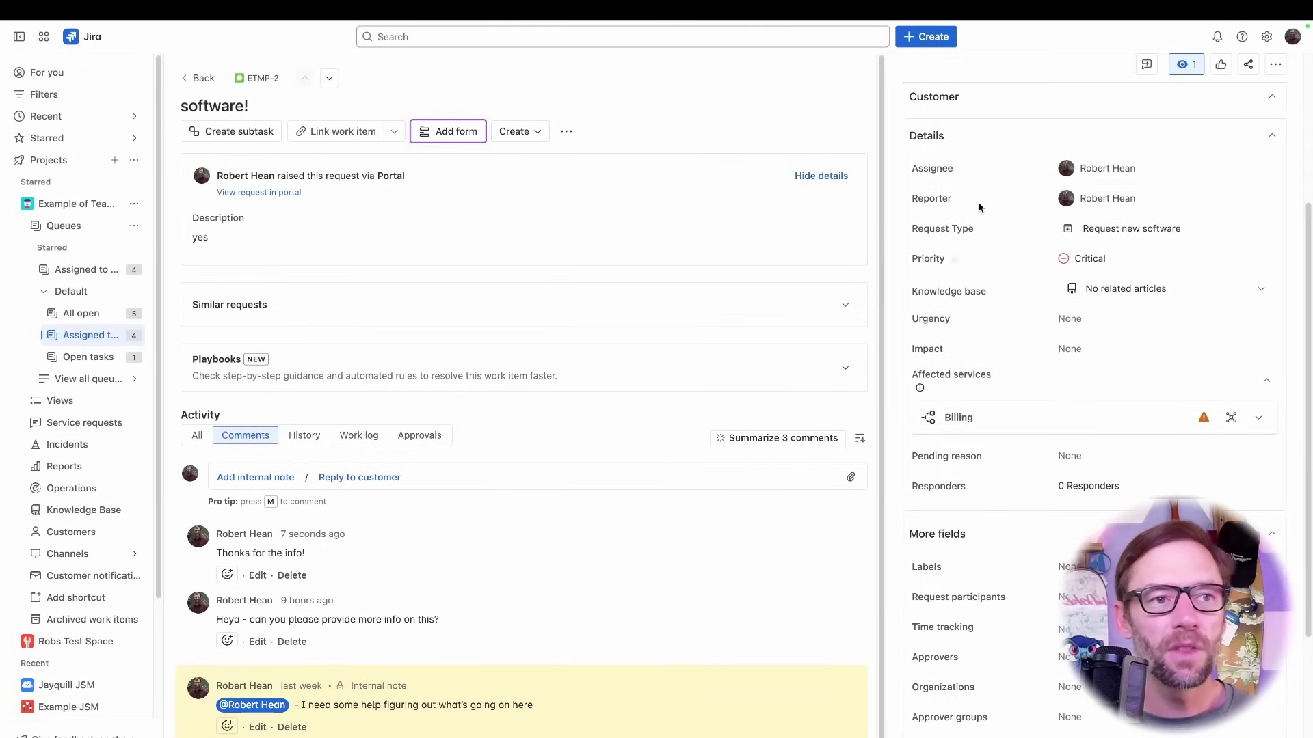
left_click(1110, 171)
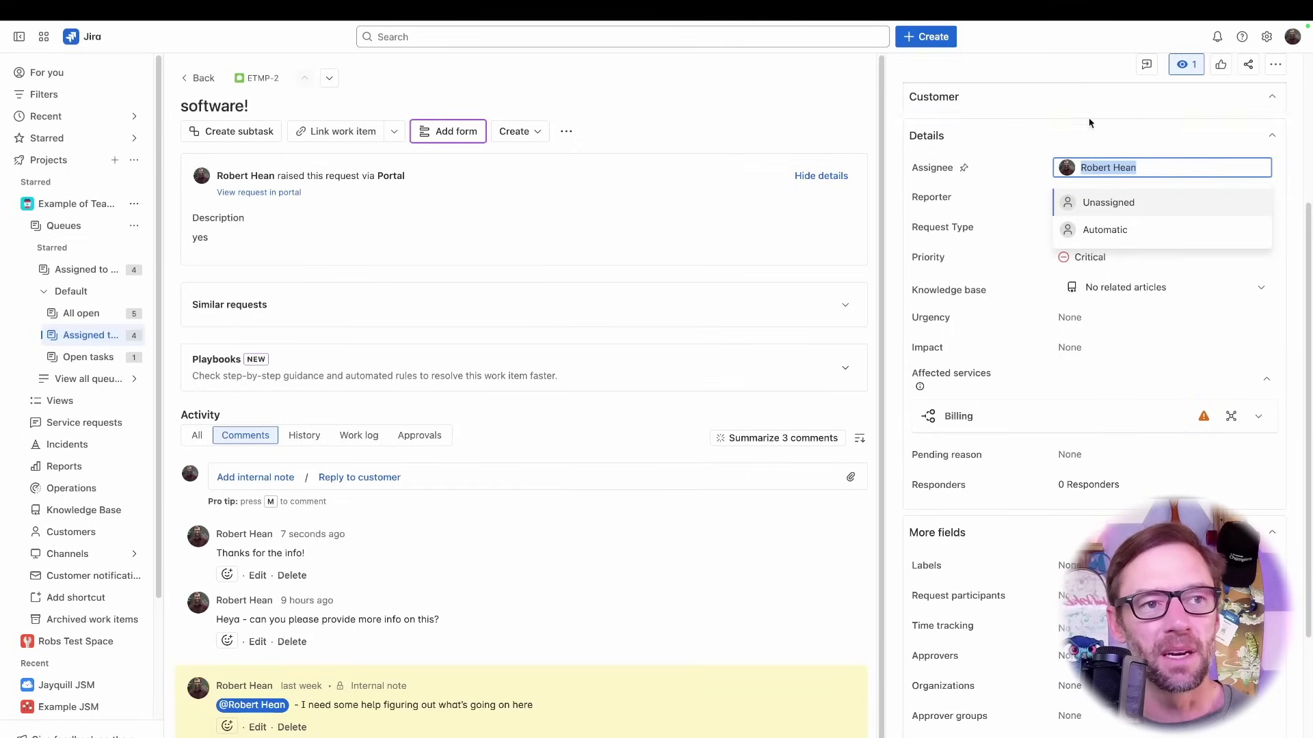
left_click(991, 194)
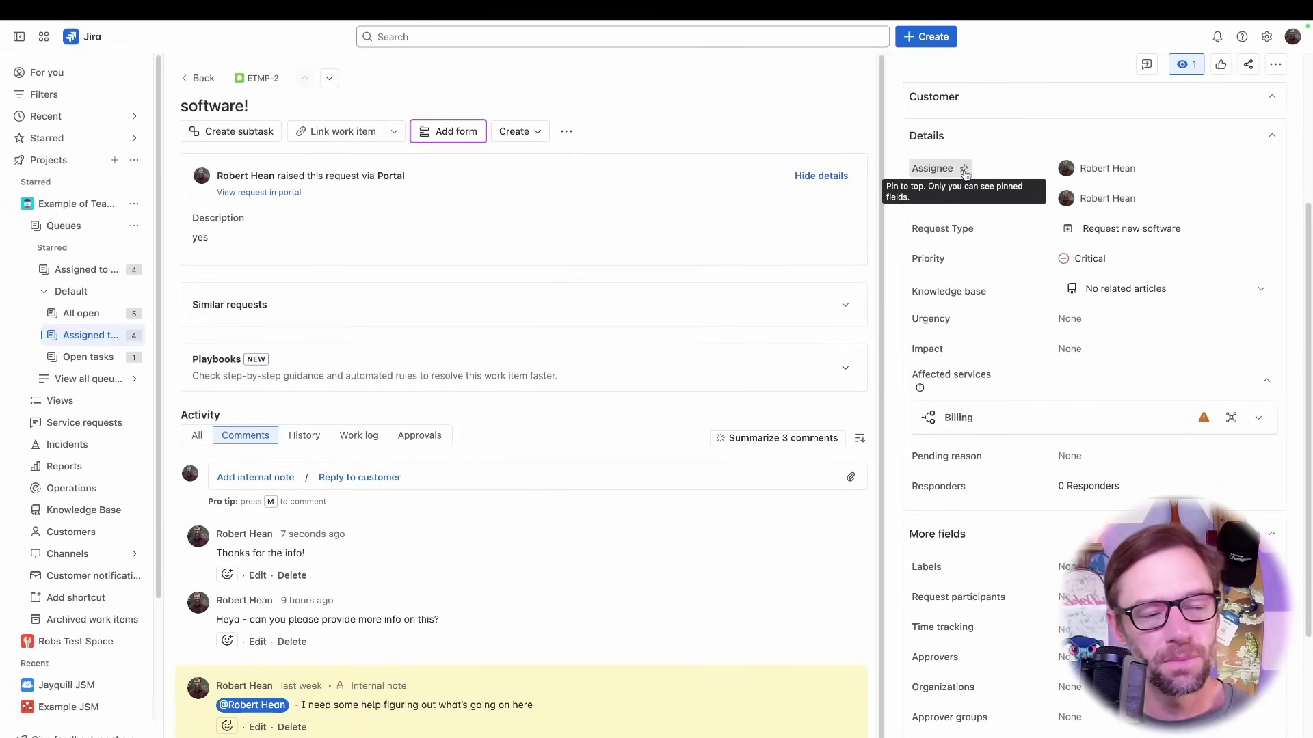
Pin the Assignee and Reporter fields to the top of Details
left_click(964, 169)
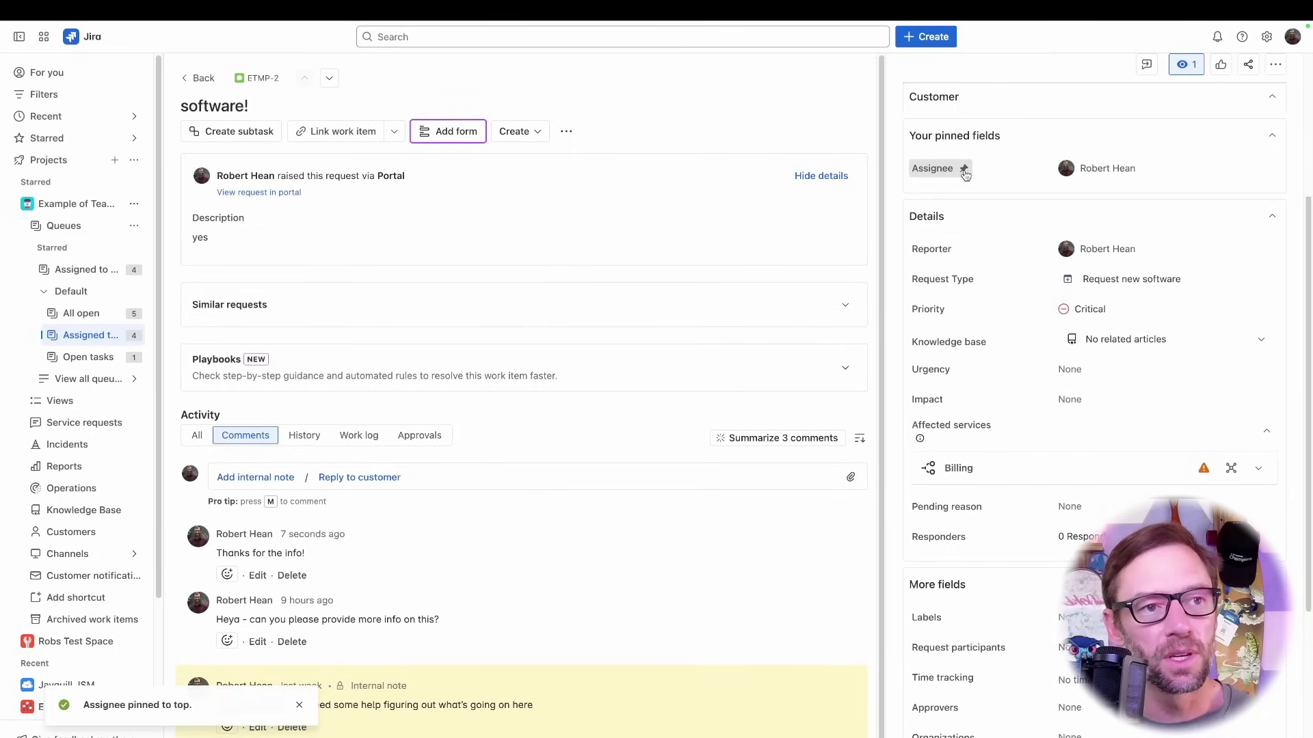
left_click(962, 252)
scroll(962, 255, "up", 4)
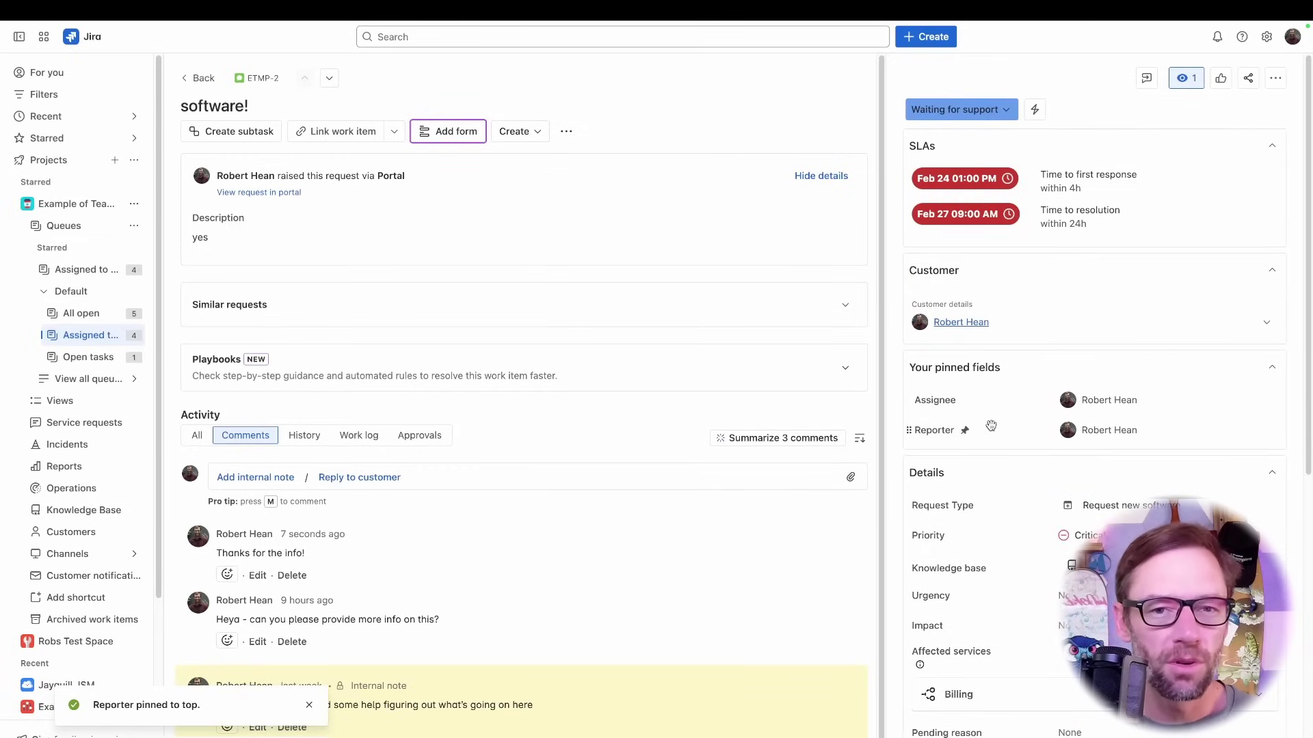
scroll(991, 430, "down", 1)
scroll(992, 430, "down", 3)
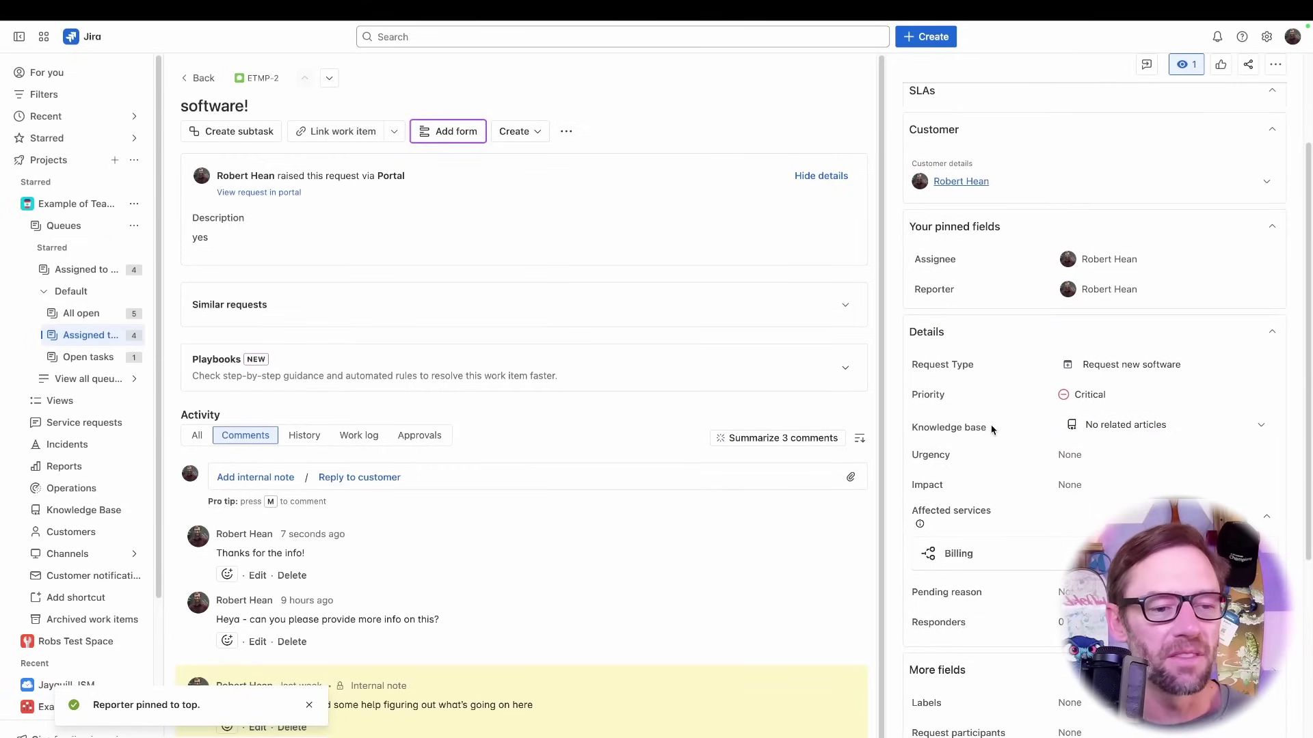
scroll(991, 428, "down", 3)
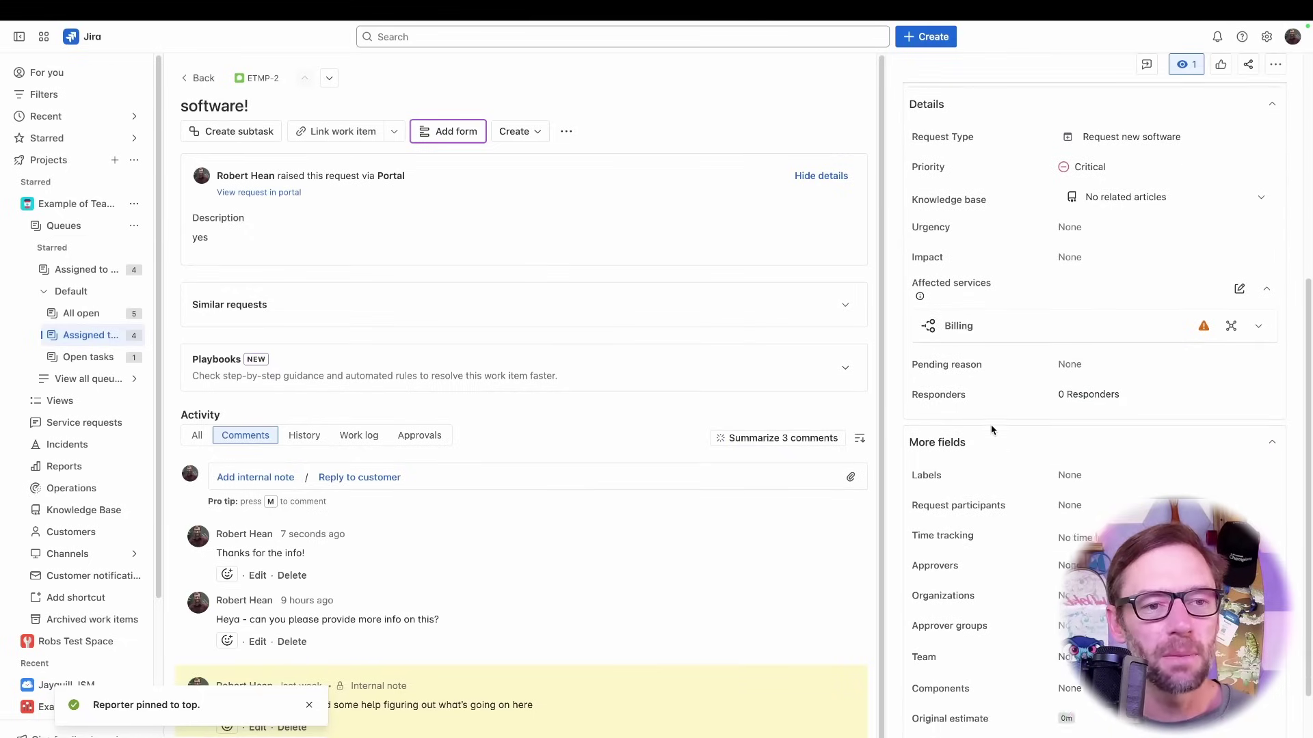
scroll(1033, 261, "down", 1)
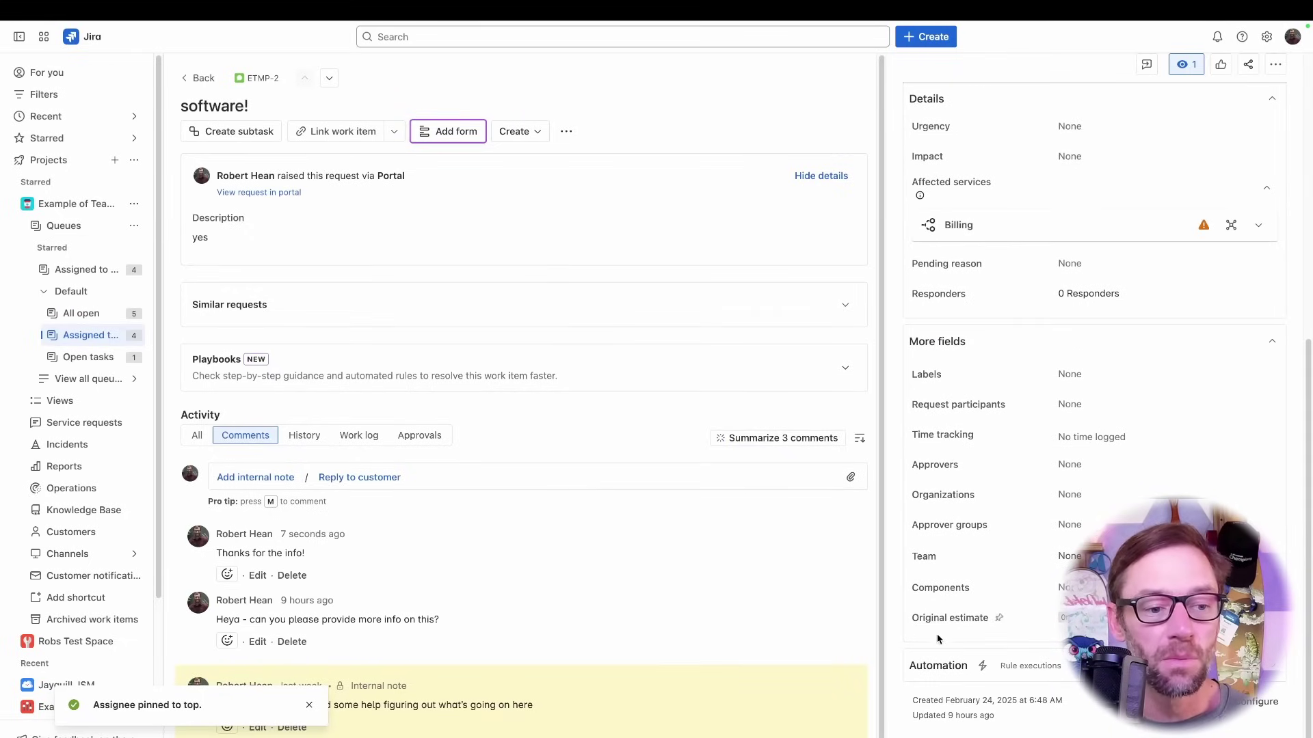
scroll(966, 383, "up", 5)
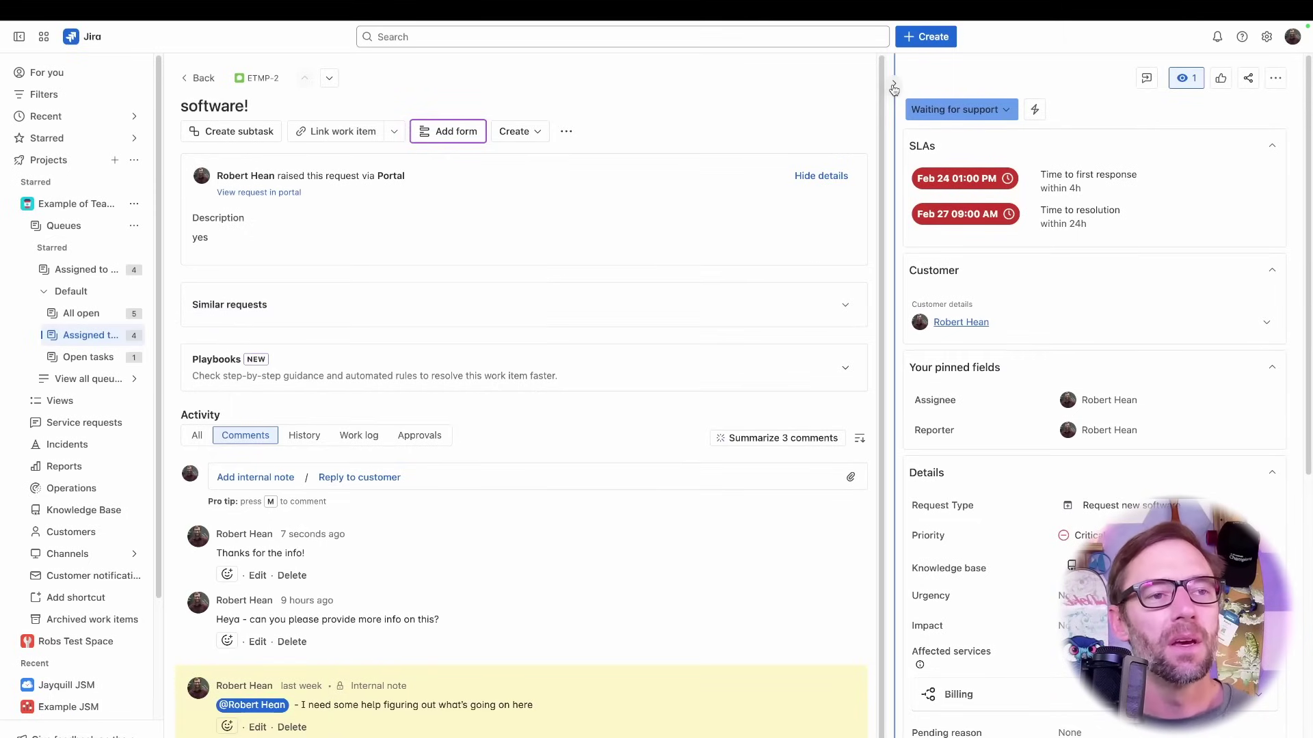
View ETMP-2's workflow diagram, then choose the In progress transition from the status menu
left_click(953, 110)
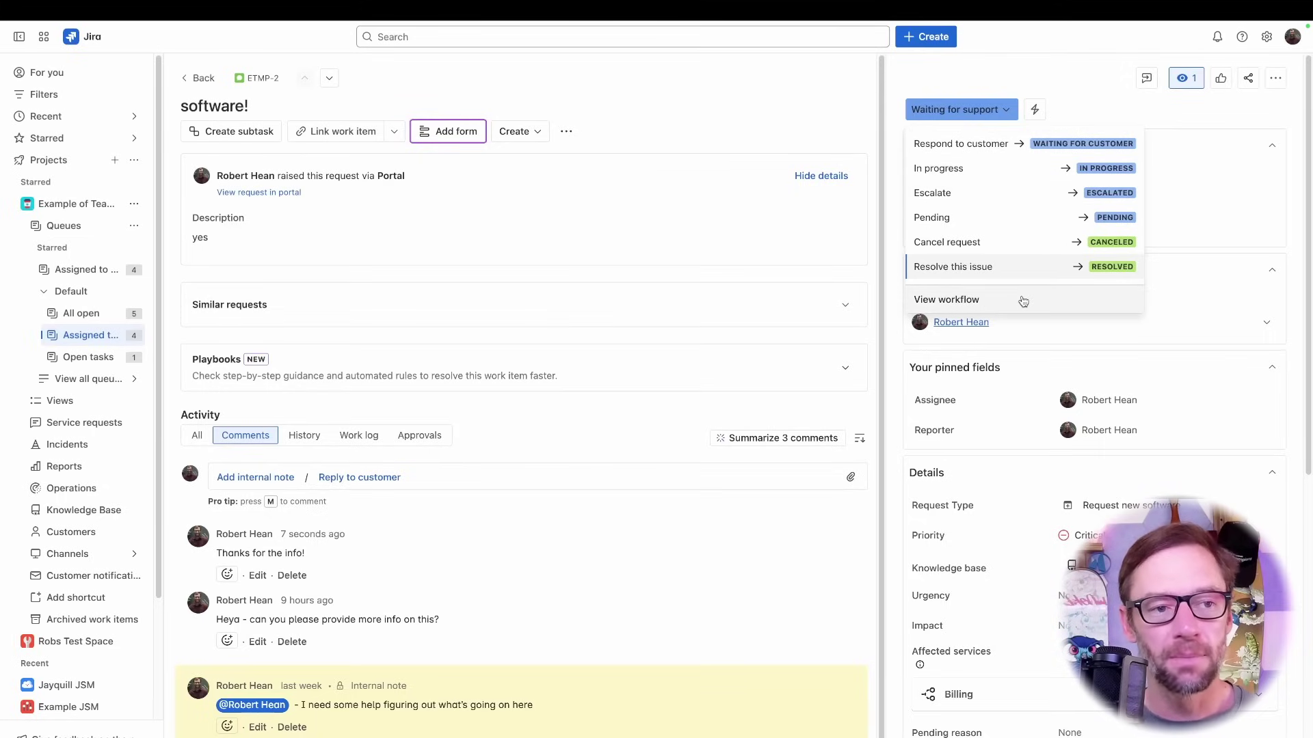
left_click(955, 301)
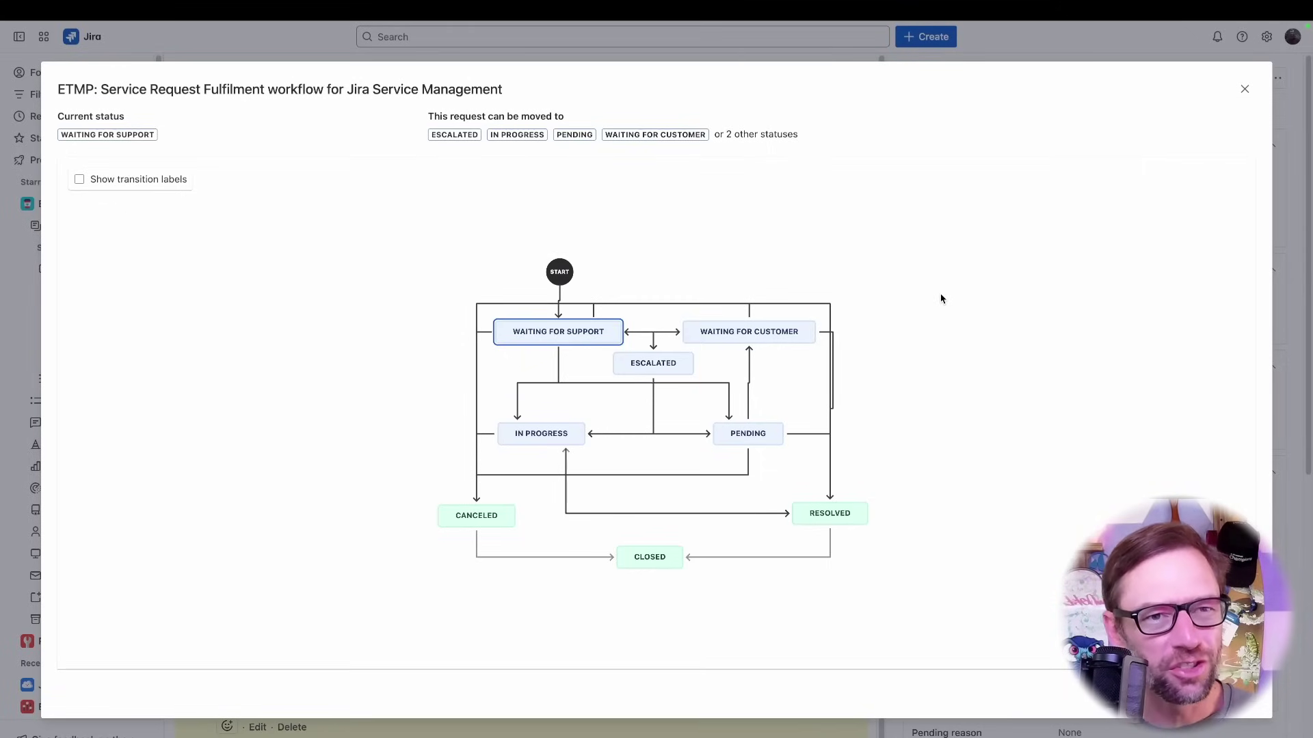
key("Escape")
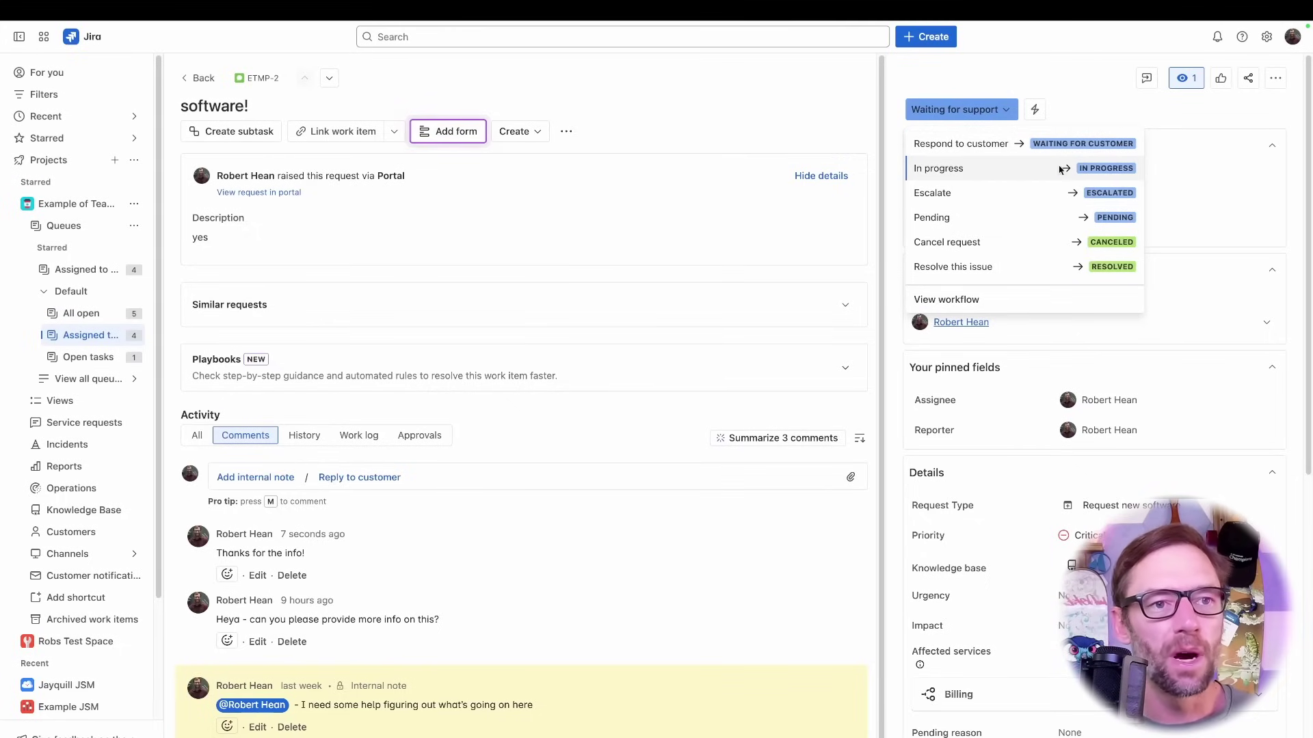
left_click(957, 174)
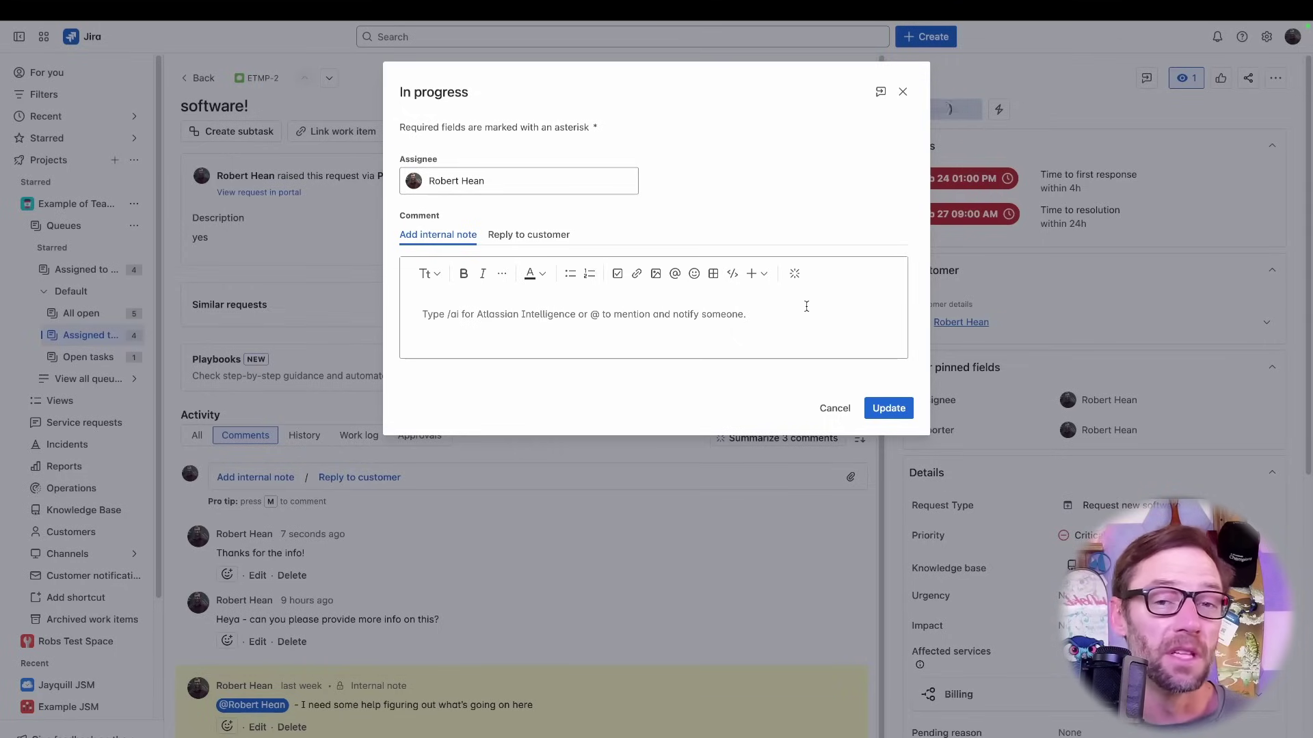
Confirm In Progress, then resolve ETMP-2 with resolution Hardware failure
left_click(892, 409)
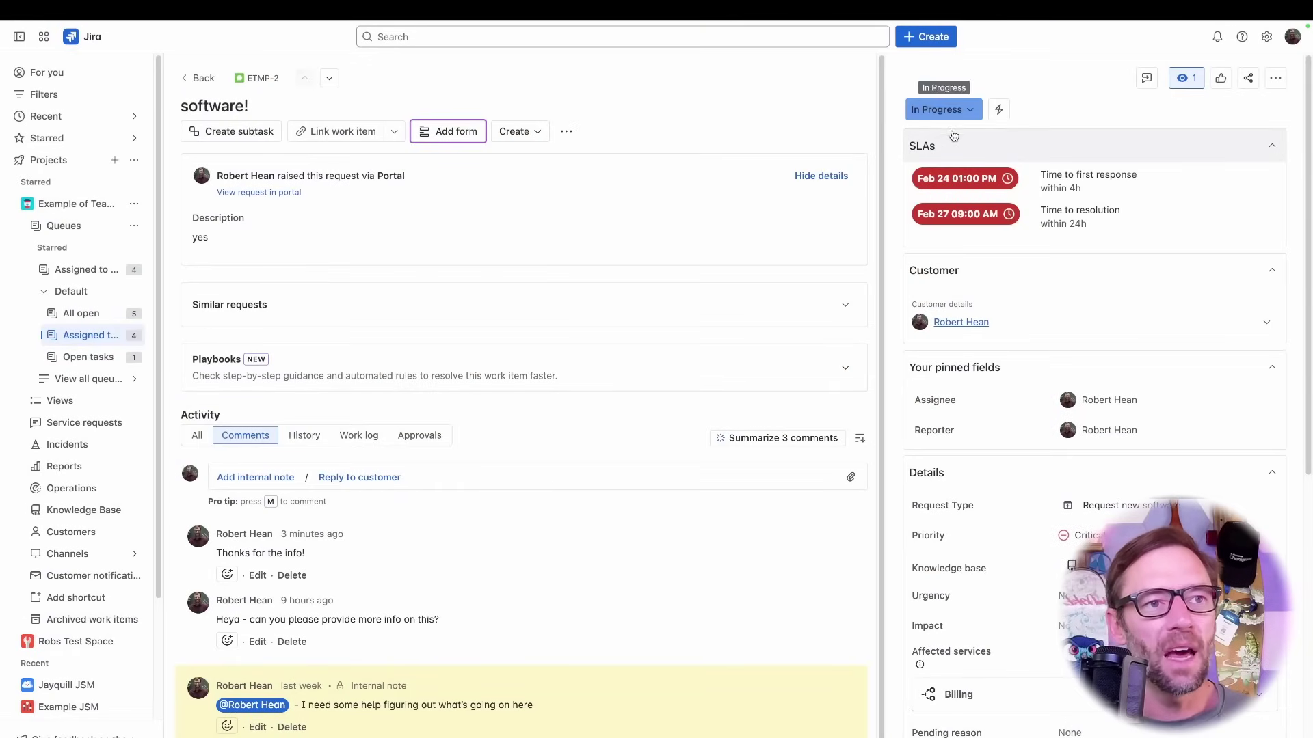
left_click(940, 110)
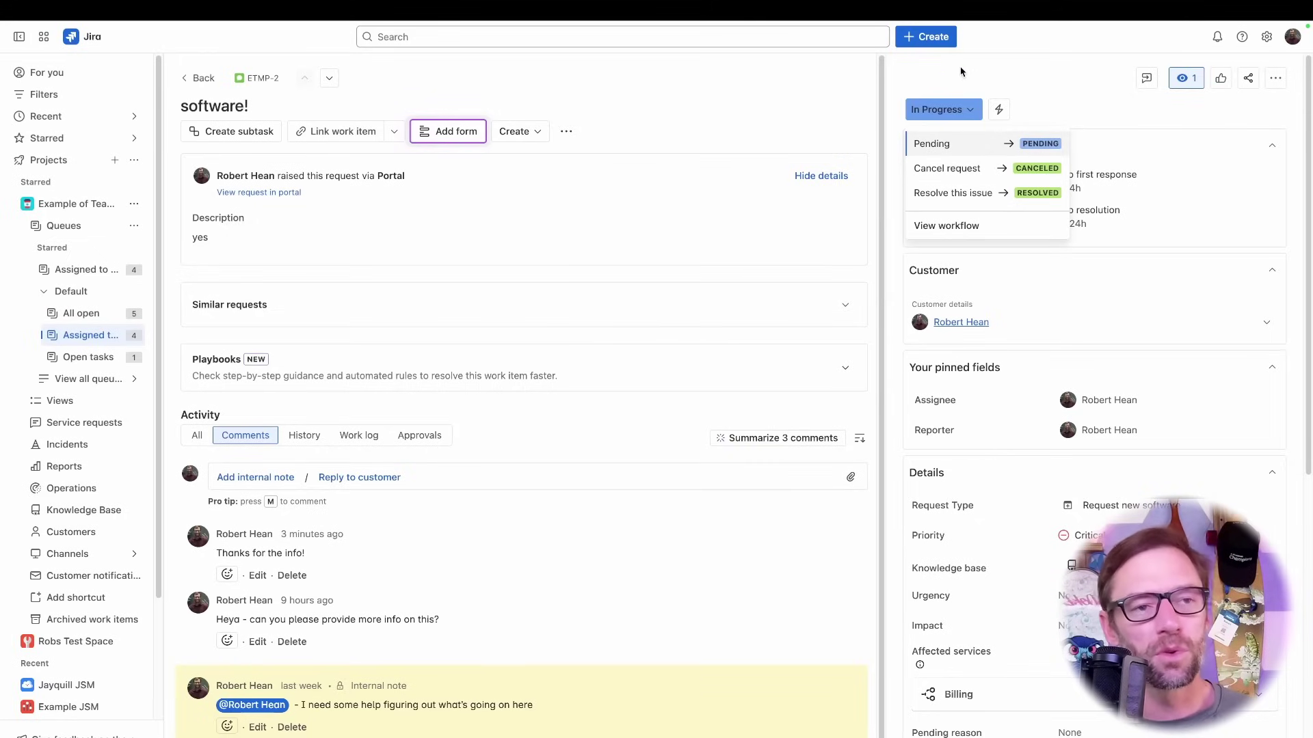
left_click(955, 192)
left_click(555, 184)
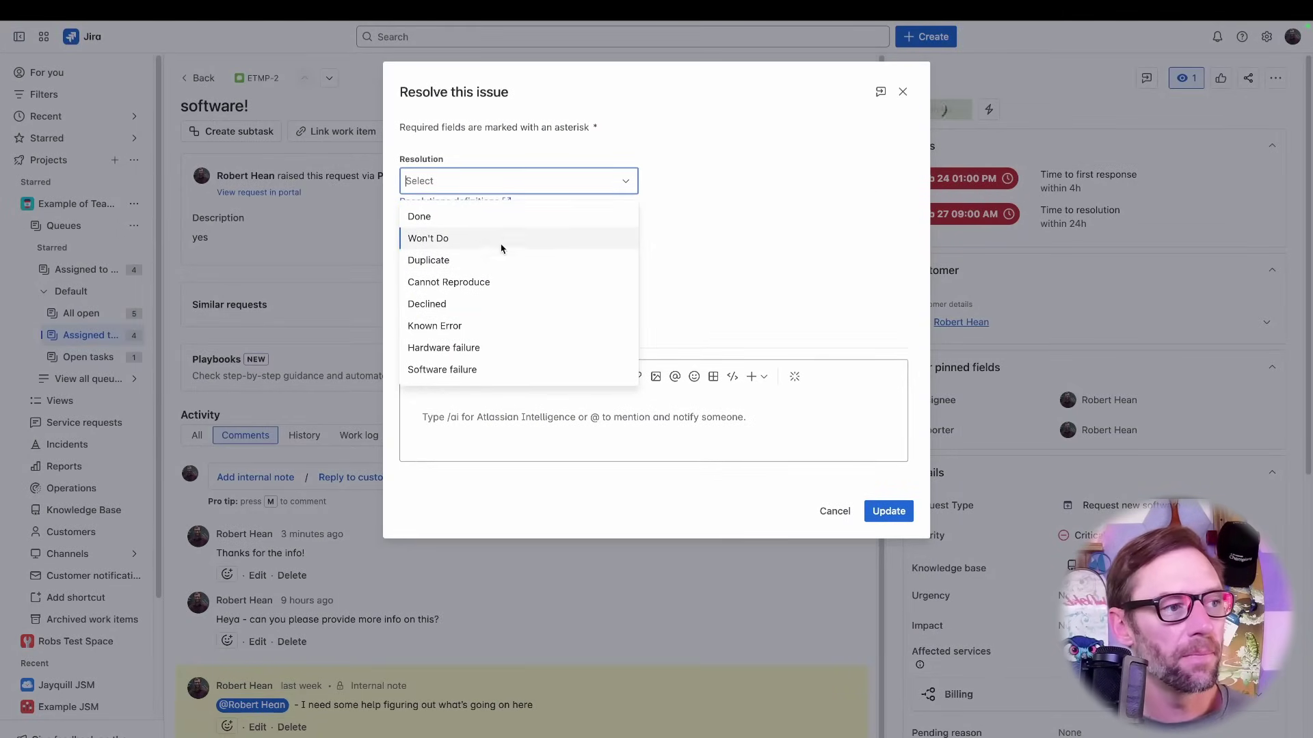
left_click(502, 348)
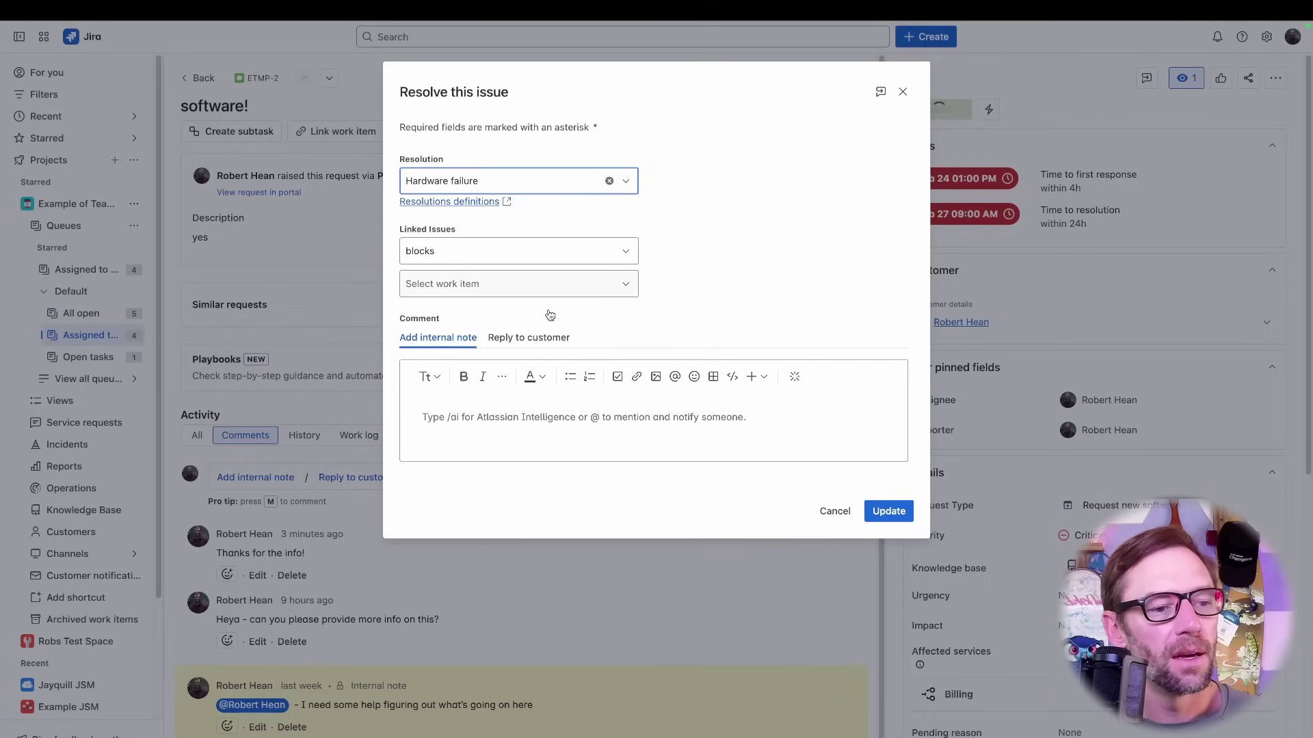
left_click(879, 507)
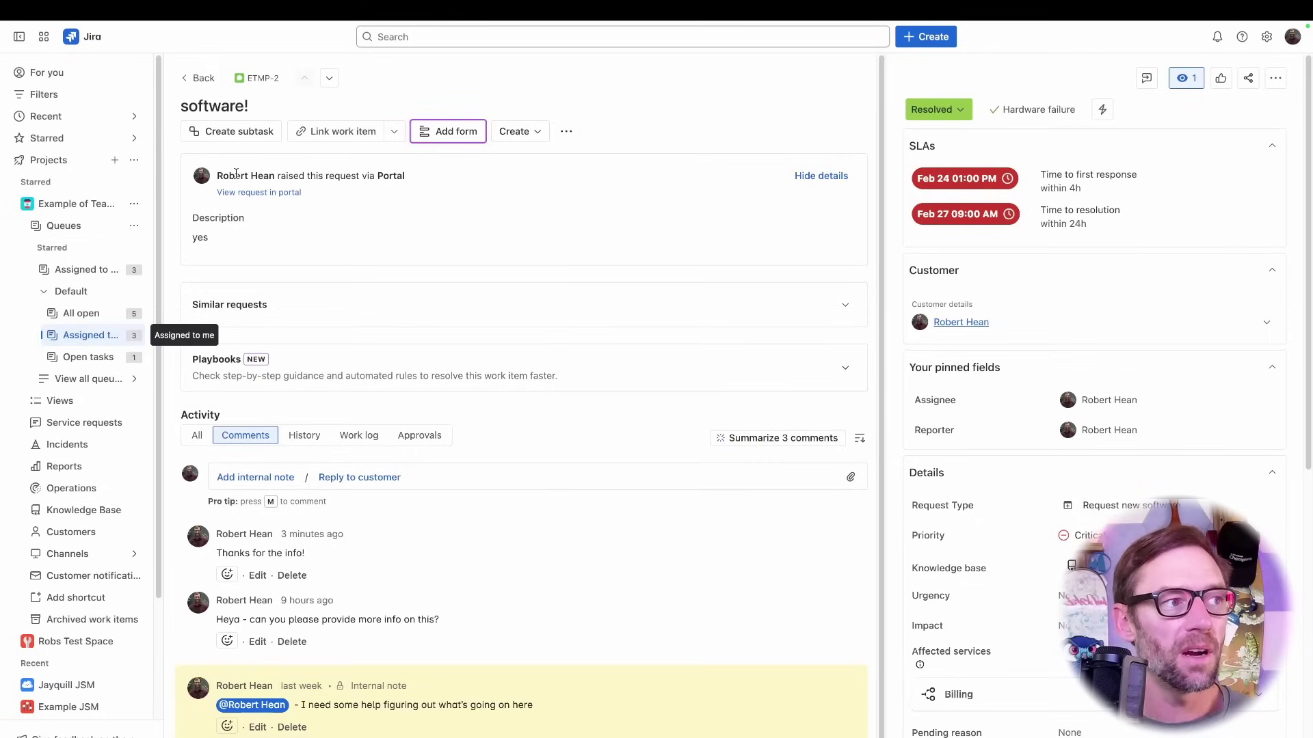
Move on to work item ETMP-4, then return to the Assigned to me queue listing ETMP-4, ETMP-5 and ETMP-3
left_click(331, 80)
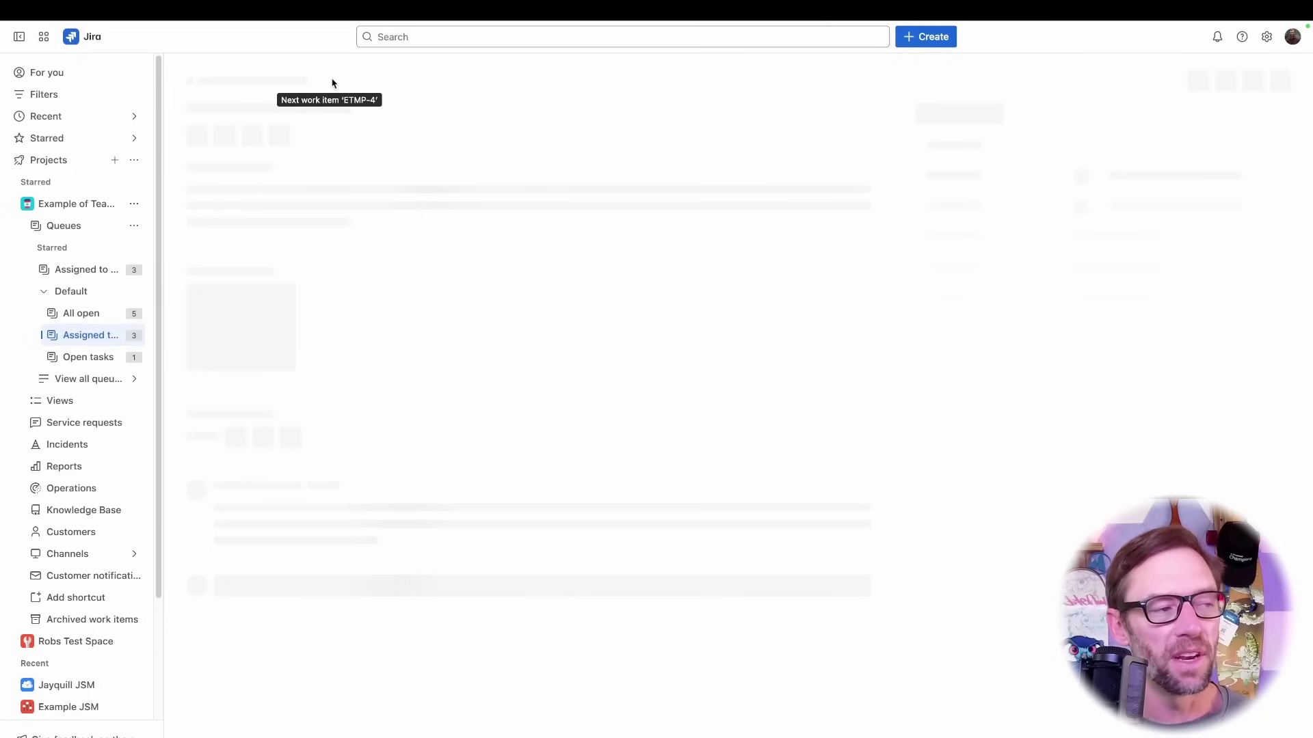
left_click(89, 335)
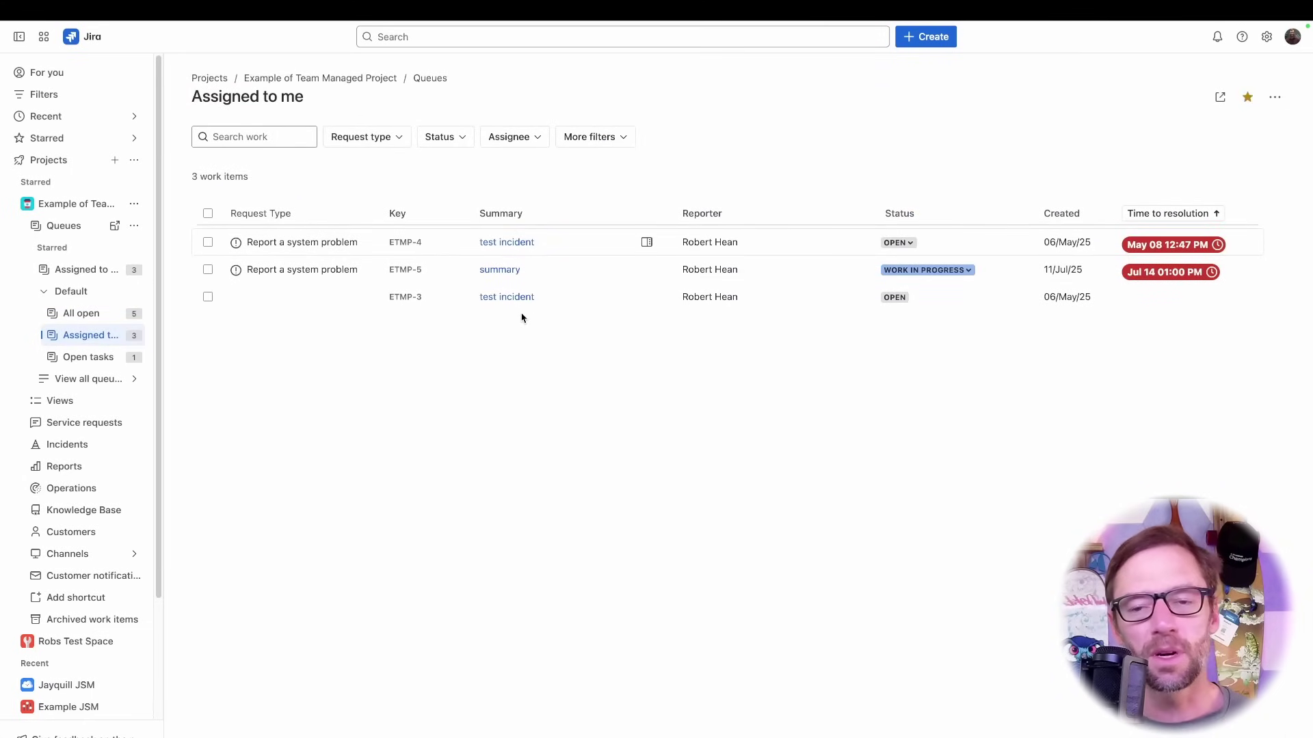